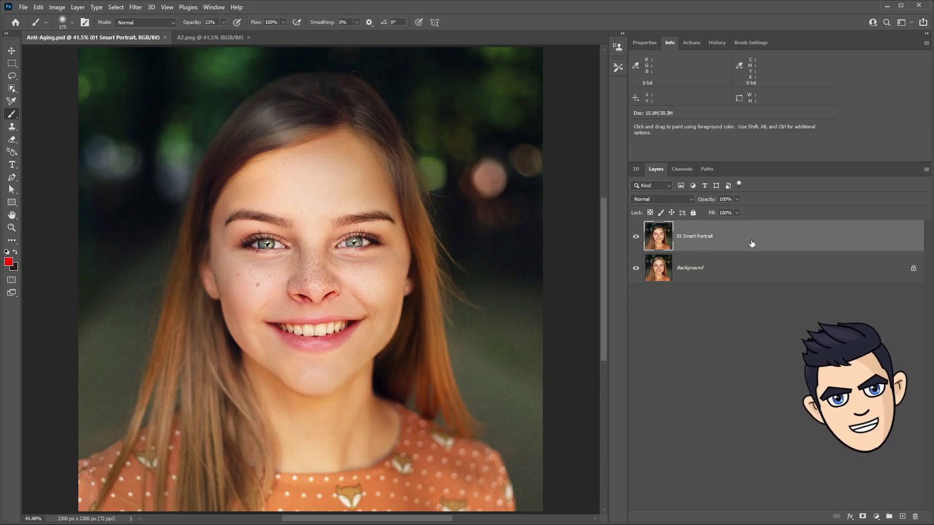
Open the Filter menu with the 01 Smart Portrait layer selected.
{"action": "left_click", "coordinate": [136, 7]}
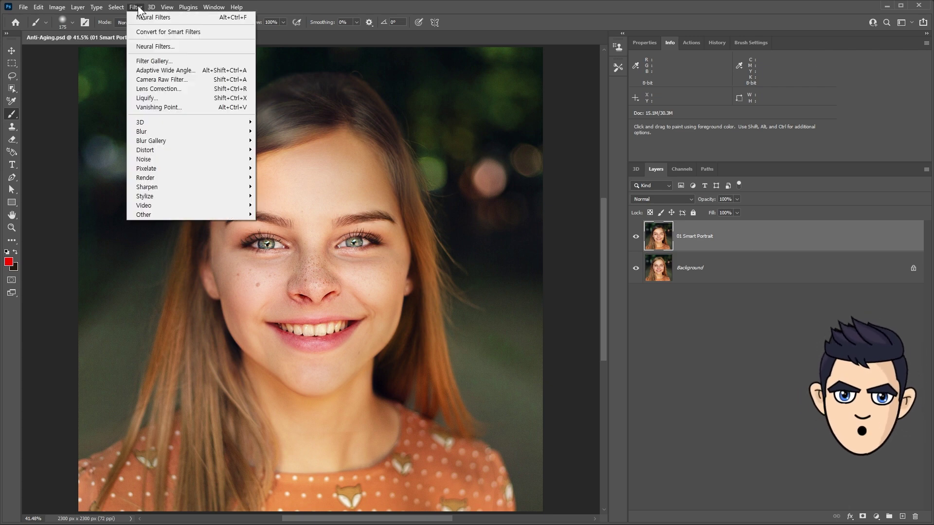
Apply Neural Filters Skin Smoothing at Blur 100 and Smoothness +50, output as a new layer.
{"action": "left_click", "coordinate": [152, 48]}
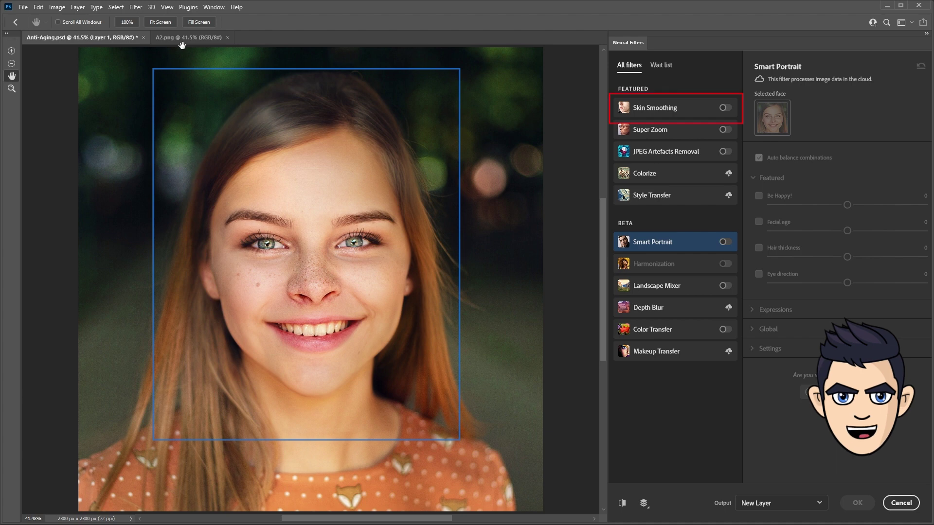
{"action": "left_click", "coordinate": [725, 108]}
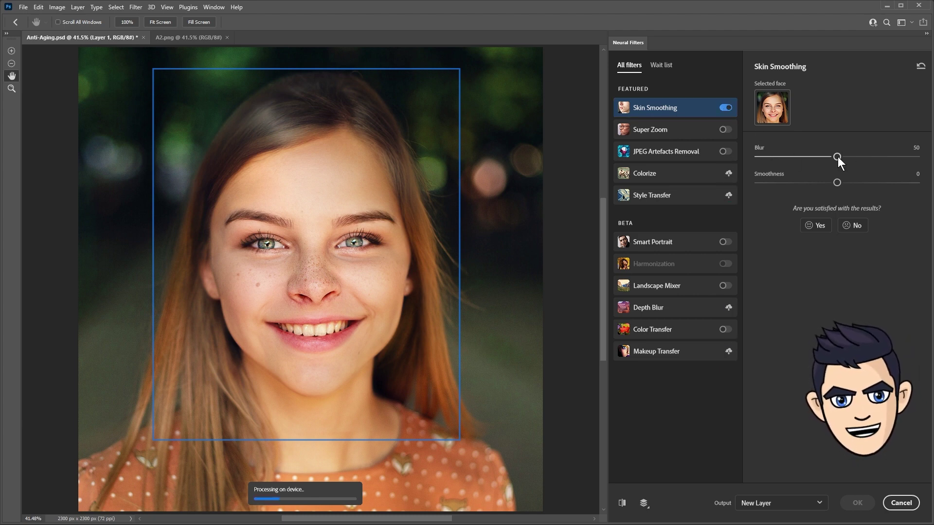
{"action": "left_click_drag", "start_coordinate": [838, 156], "coordinate": [916, 157]}
{"action": "left_click_drag", "start_coordinate": [837, 182], "coordinate": [916, 182]}
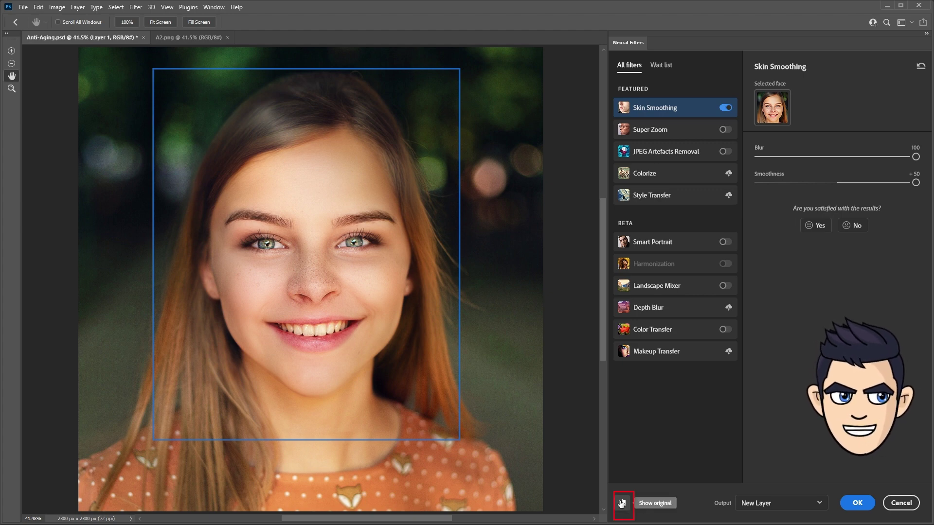
{"action": "left_click", "coordinate": [621, 504]}
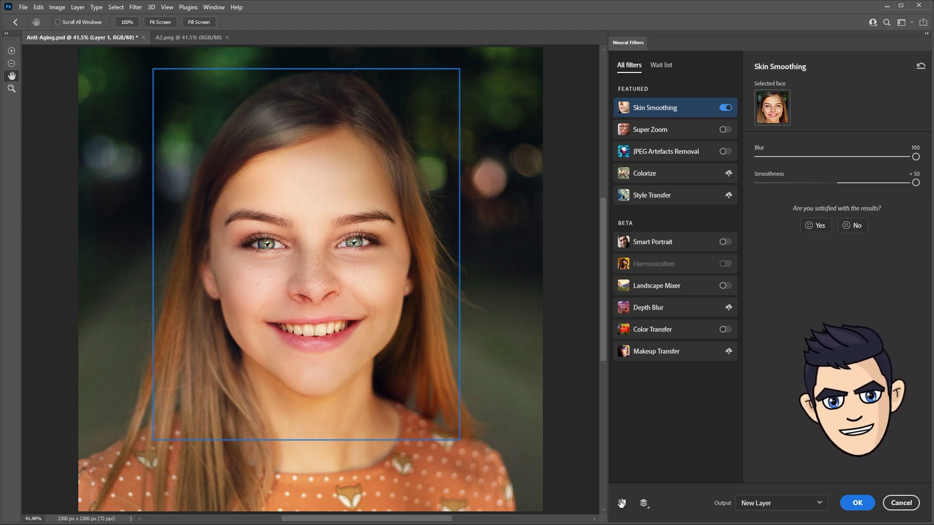
{"action": "left_click", "coordinate": [621, 503]}
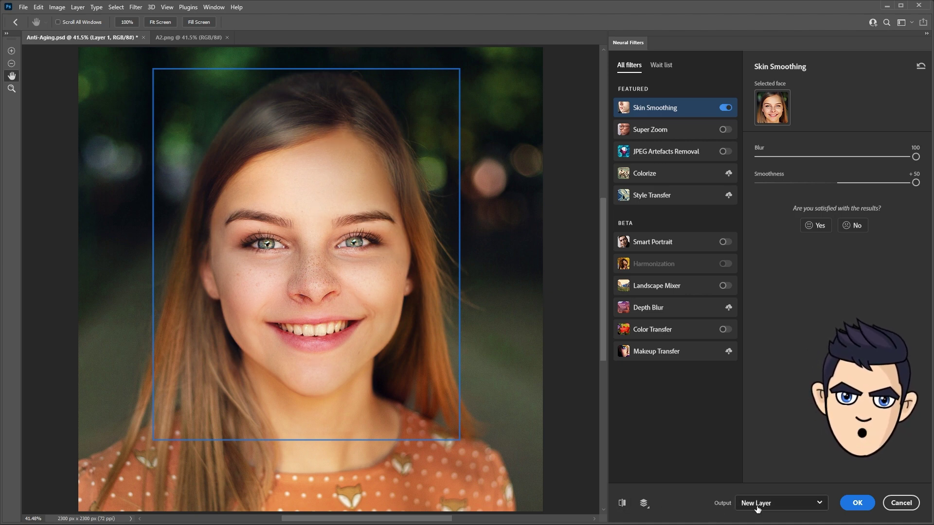
{"action": "left_click", "coordinate": [858, 503]}
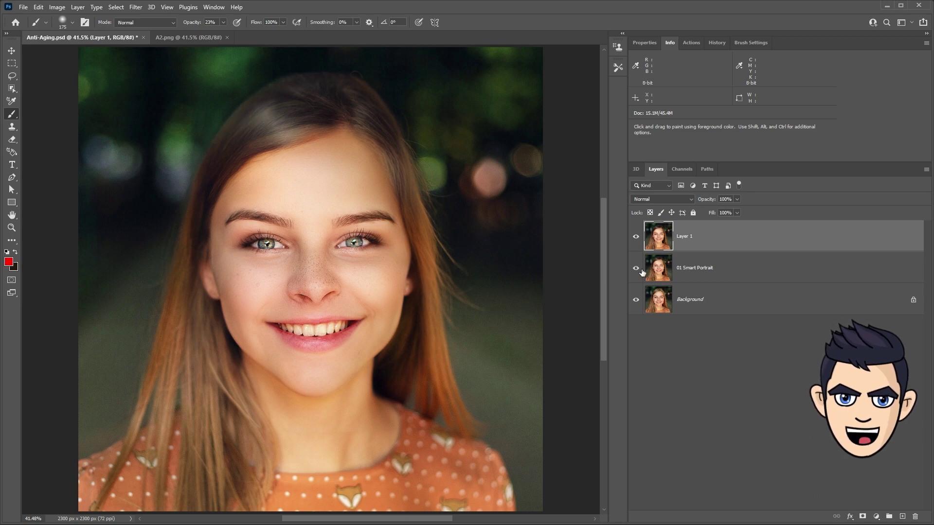
View the portrait at 100% and toggle Layer 1 to compare smoothed and original skin.
{"action": "double_click", "coordinate": [12, 228]}
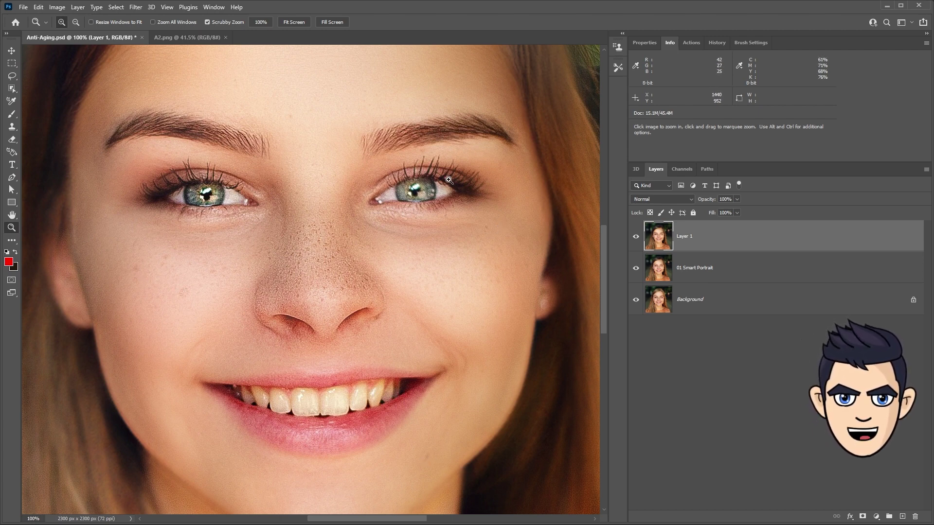
{"action": "scroll", "coordinate": [442, 261], "scroll_direction": "up", "scroll_amount": 3}
{"action": "scroll", "coordinate": [340, 230], "scroll_direction": "down", "scroll_amount": 3}
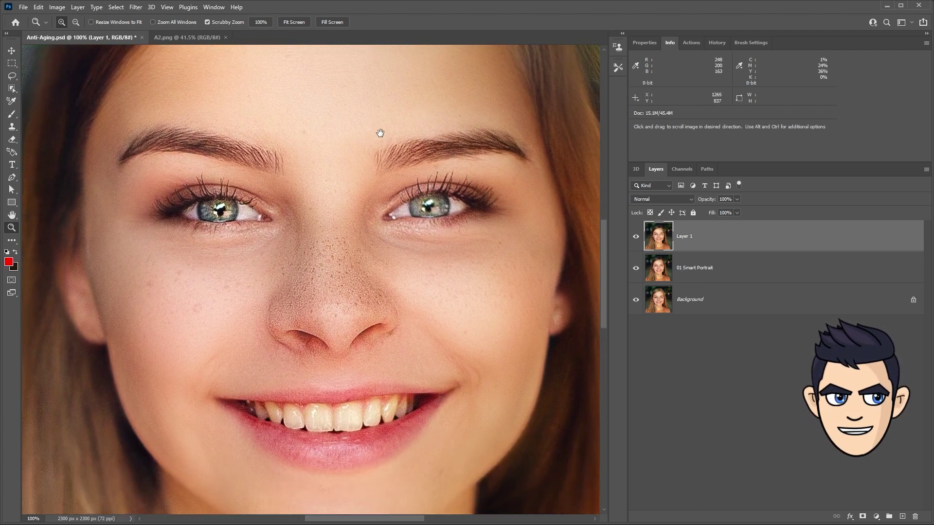
{"action": "scroll", "coordinate": [273, 252], "scroll_direction": "down", "scroll_amount": 1}
{"action": "scroll", "coordinate": [224, 290], "scroll_direction": "down", "scroll_amount": 1}
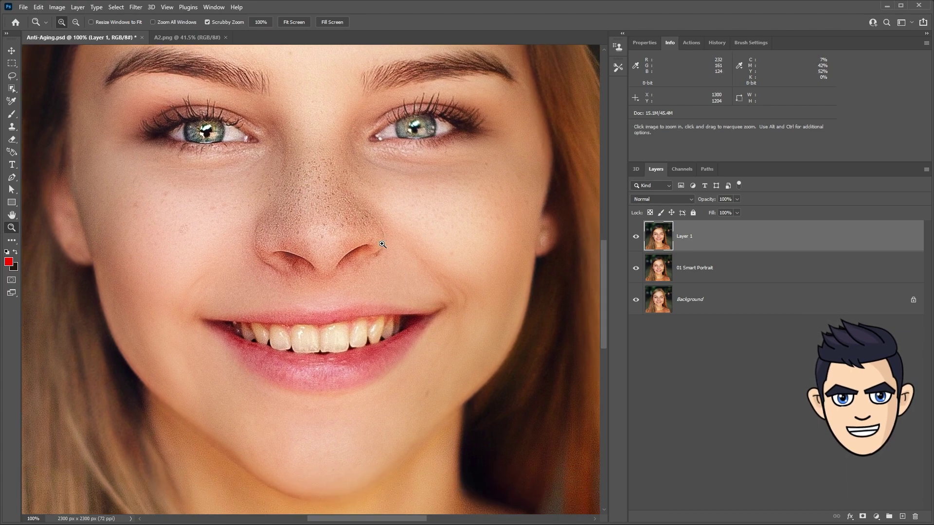
{"action": "left_click", "coordinate": [635, 236]}
{"action": "left_click", "coordinate": [635, 236]}
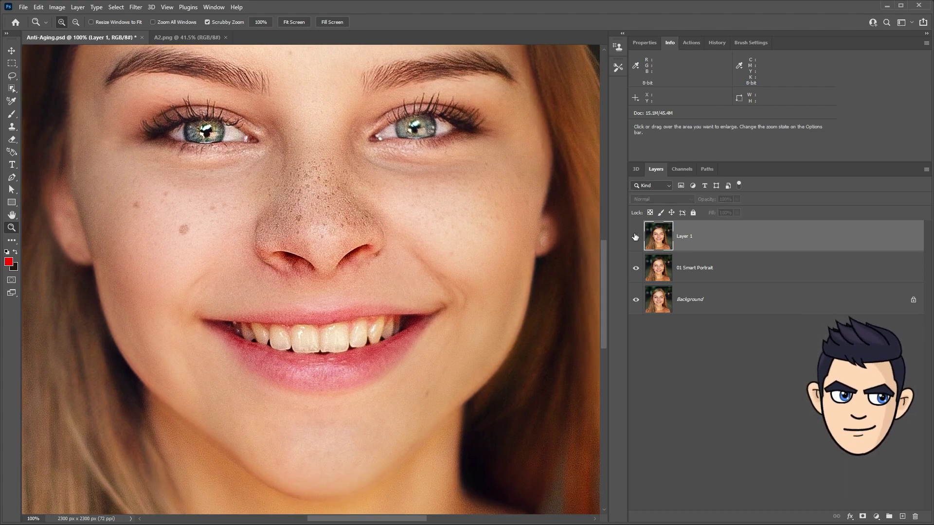
Rename Layer 1 to 'test' and hide it.
{"action": "double_click", "coordinate": [685, 237]}
{"action": "type", "text": "test"}
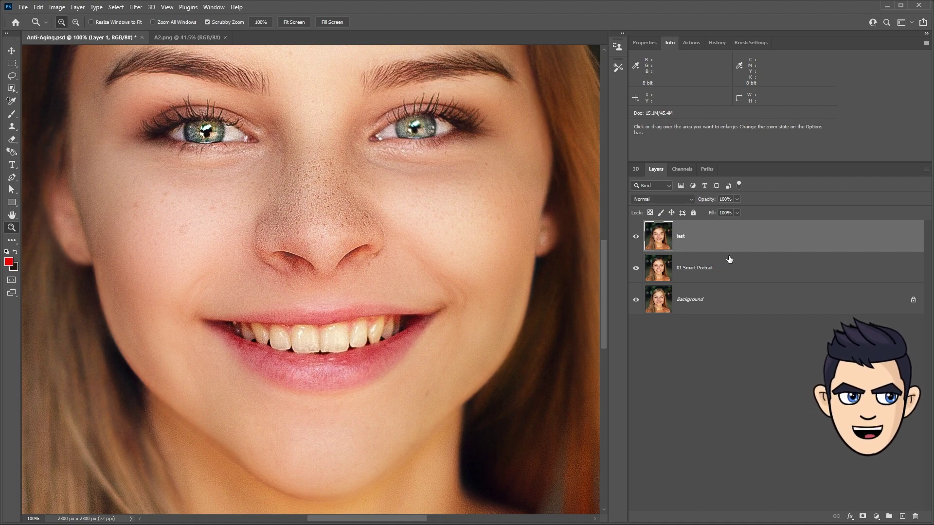
{"action": "key", "text": "Return"}
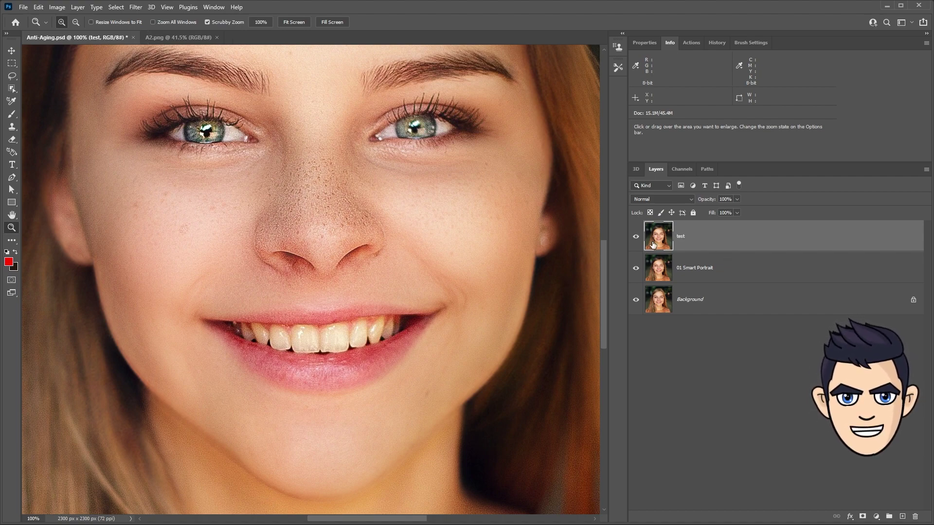
{"action": "left_click", "coordinate": [635, 237]}
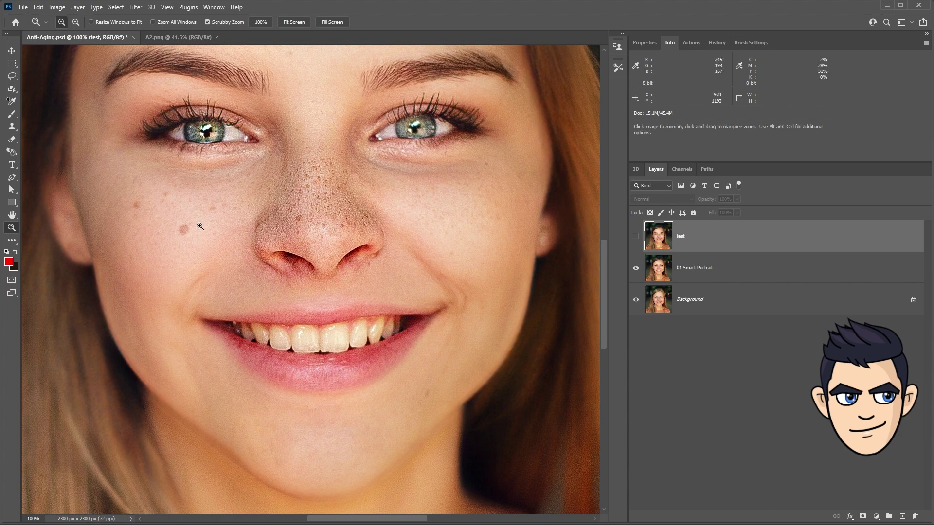
{"action": "left_click", "coordinate": [660, 274]}
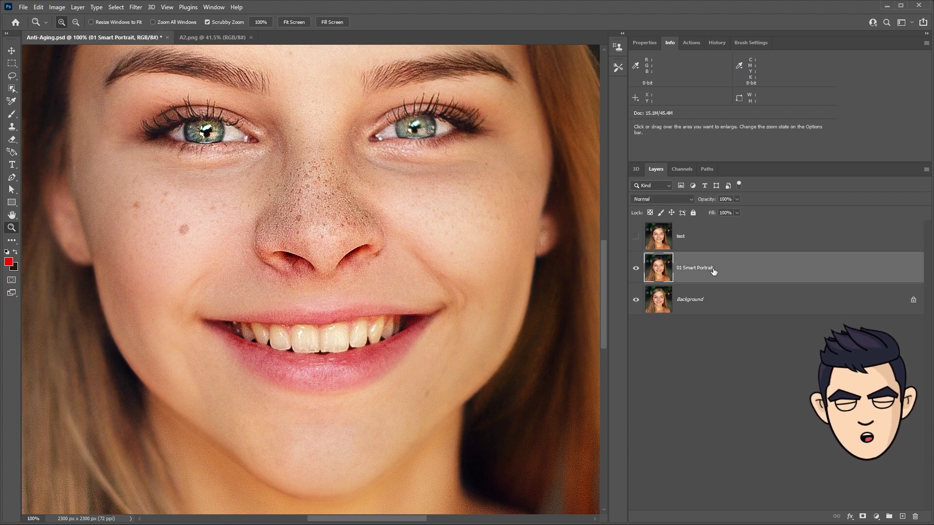
Duplicate 01 Smart Portrait and set up the Healing Brush Tool's size.
{"action": "key", "text": "ctrl+j"}
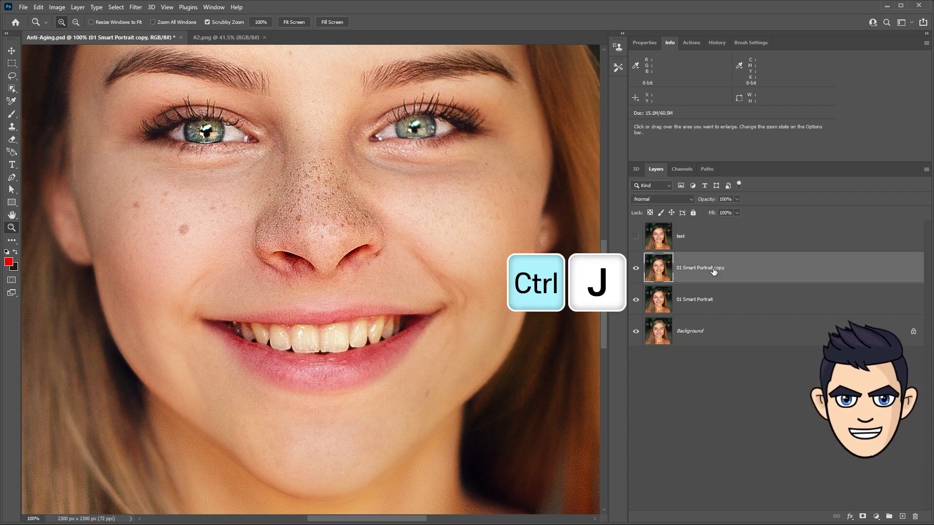
{"action": "left_click", "coordinate": [10, 241]}
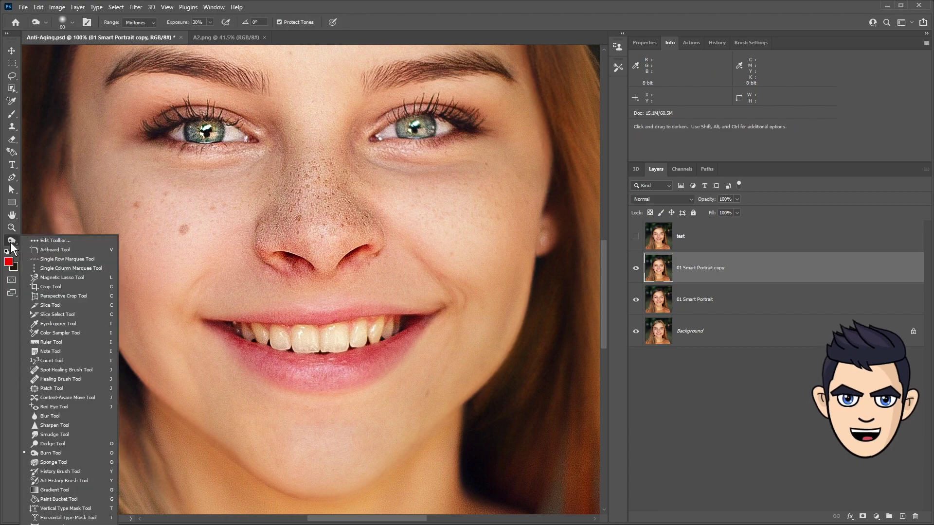
{"action": "left_click", "coordinate": [69, 379]}
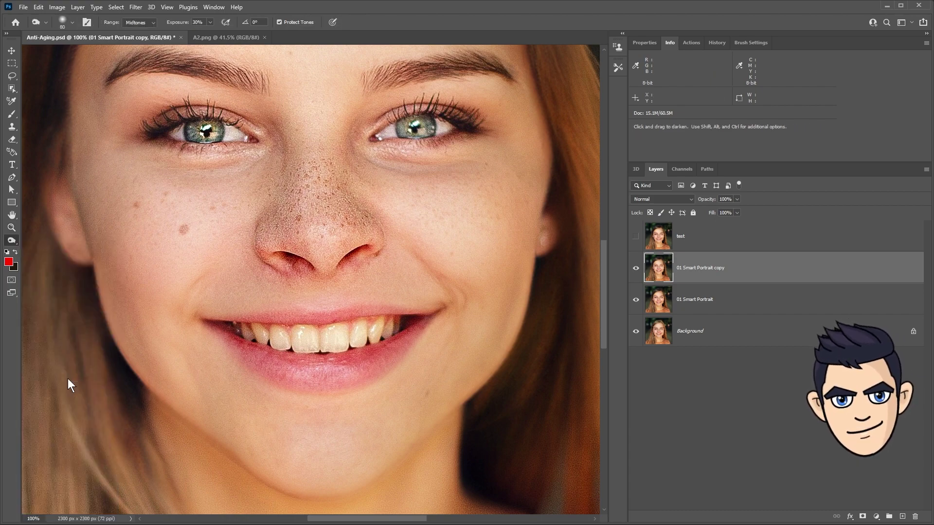
{"action": "left_click", "coordinate": [72, 22]}
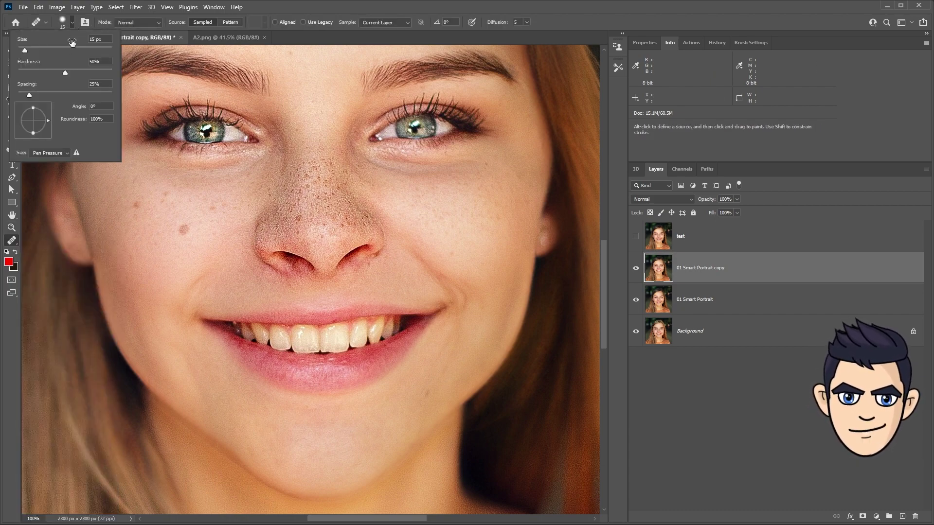
{"action": "left_click", "coordinate": [315, 7]}
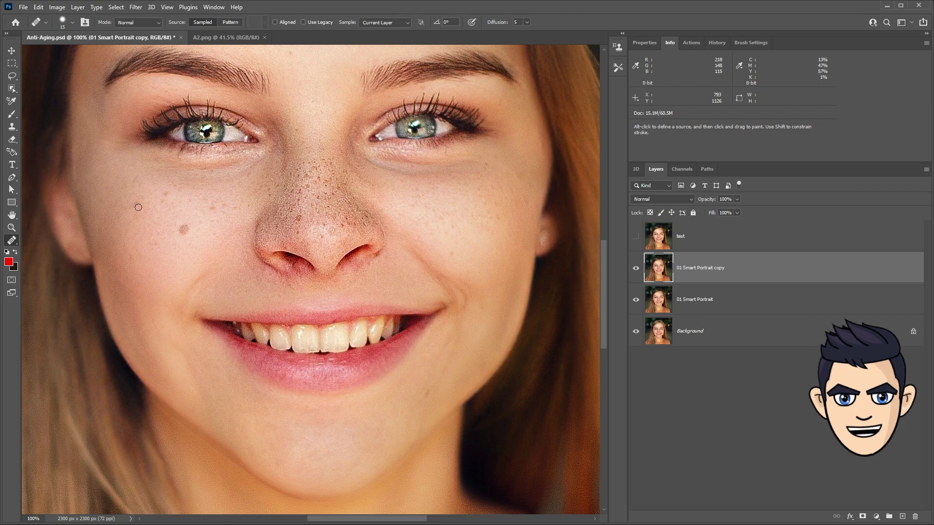
Sample clean cheek skin and heal the brown cheek spot and small freckles.
{"action": "key", "text": "alt"}
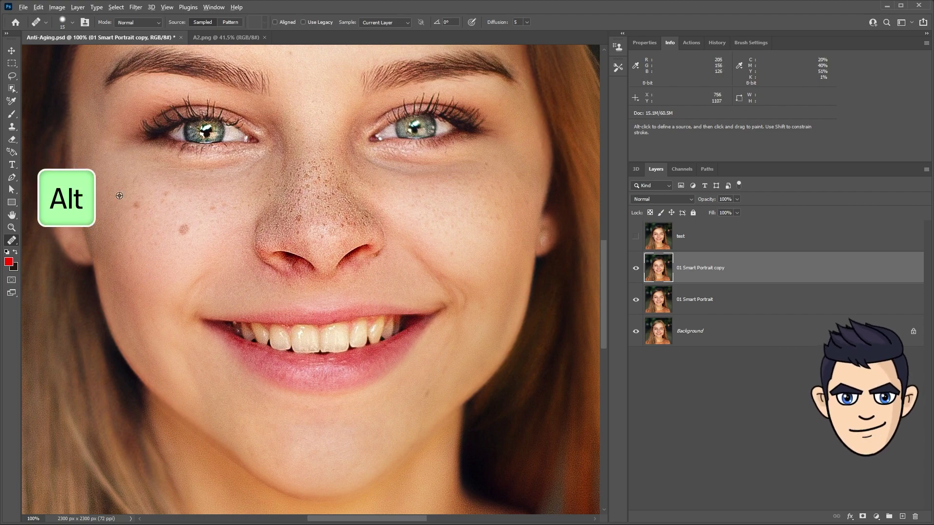
{"action": "left_click", "coordinate": [124, 198], "text": "alt"}
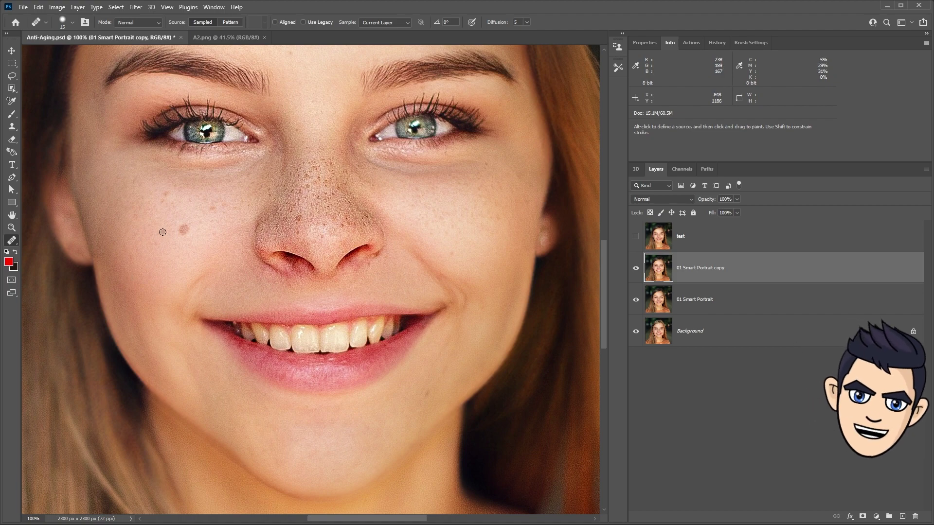
{"action": "left_click", "coordinate": [156, 237], "text": "alt"}
{"action": "left_click", "coordinate": [181, 229]}
{"action": "left_click_drag", "start_coordinate": [180, 230], "coordinate": [185, 235]}
{"action": "left_click", "coordinate": [162, 195], "text": "alt"}
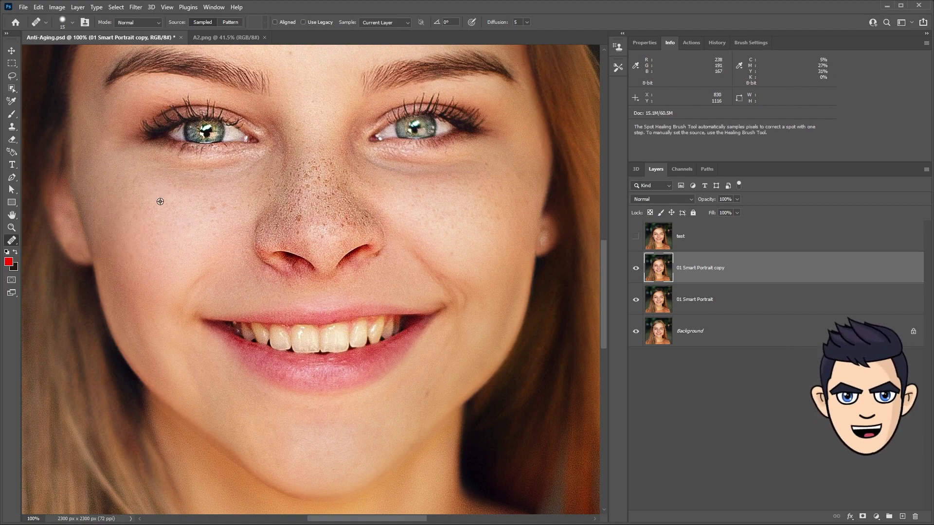
{"action": "left_click", "coordinate": [212, 207]}
Resample skin from the other cheek and near the nose, and heal beside the nostril.
{"action": "left_click", "coordinate": [497, 168], "text": "alt"}
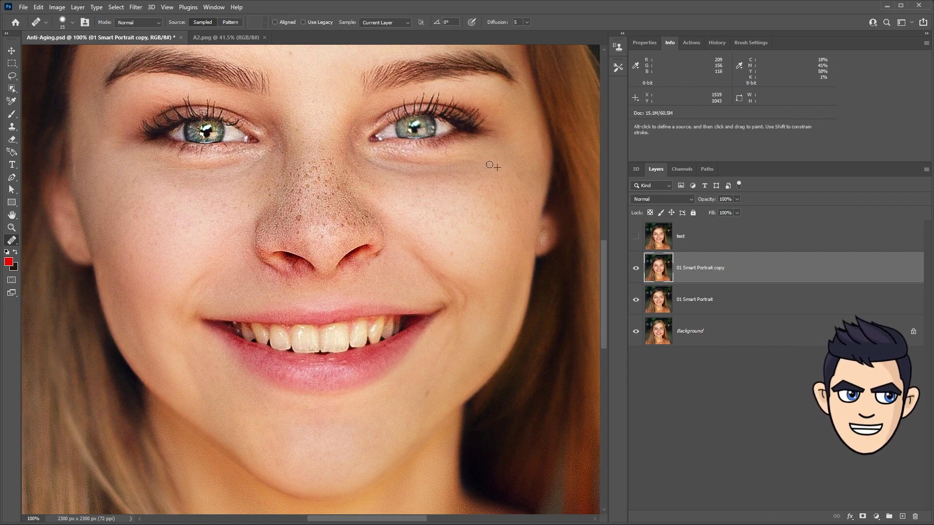
{"action": "scroll", "coordinate": [335, 146], "scroll_direction": "up", "scroll_amount": 3}
{"action": "scroll", "coordinate": [360, 244], "scroll_direction": "down", "scroll_amount": 5}
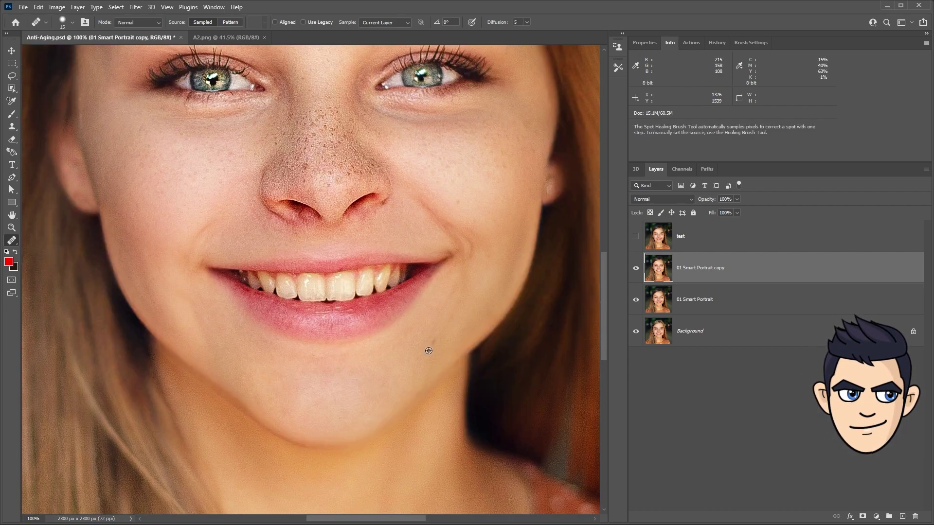
{"action": "scroll", "coordinate": [311, 137], "scroll_direction": "up", "scroll_amount": 1, "text": "alt"}
{"action": "left_click", "coordinate": [306, 141], "text": "alt"}
{"action": "left_click_drag", "start_coordinate": [453, 249], "coordinate": [357, 241]}
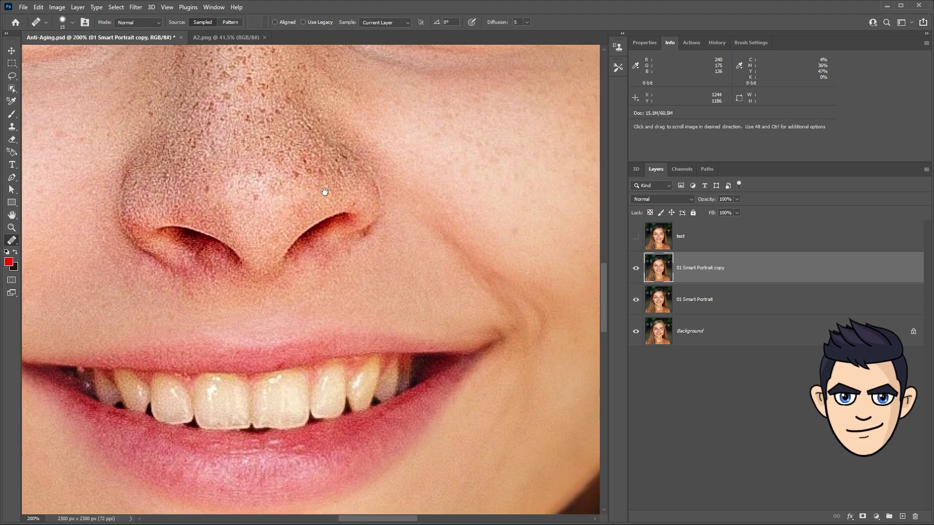
{"action": "left_click", "coordinate": [12, 178]}
Draw a closed curved Pen path beside the nostril and mouth and make it a selection.
{"action": "left_click", "coordinate": [349, 144]}
{"action": "mouse_move", "coordinate": [382, 199]}
{"action": "left_mouse_down"}
{"action": "mouse_move", "coordinate": [385, 209]}
{"action": "mouse_move", "coordinate": [326, 250]}
{"action": "left_mouse_up"}
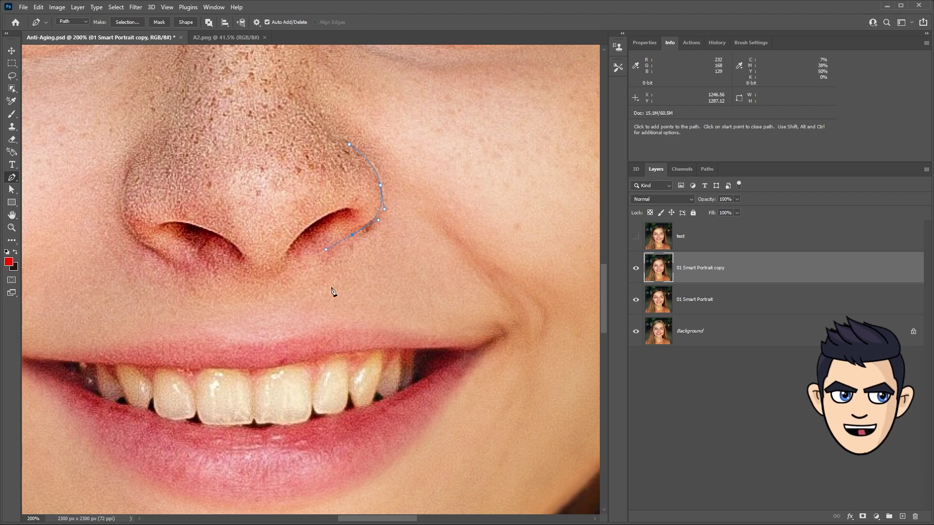
{"action": "left_click_drag", "start_coordinate": [356, 293], "coordinate": [401, 288]}
{"action": "left_click_drag", "start_coordinate": [468, 211], "coordinate": [480, 260]}
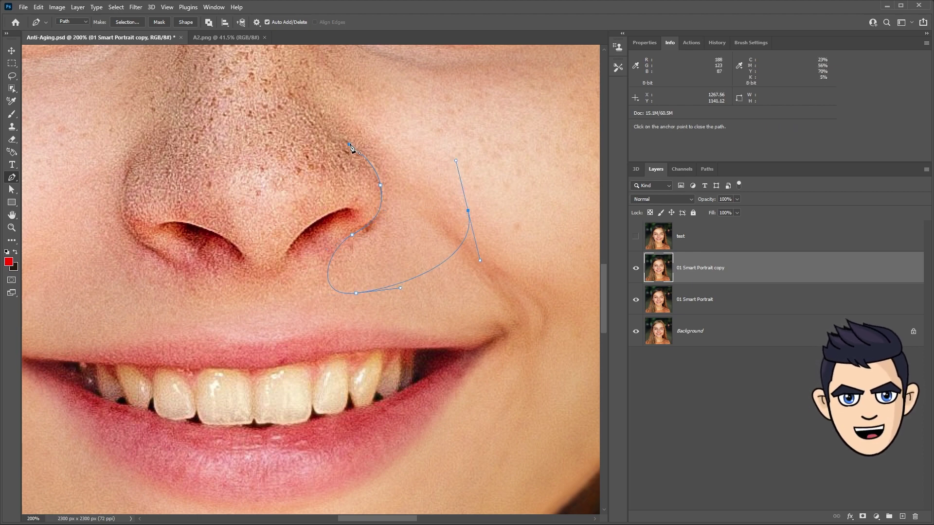
{"action": "left_click_drag", "start_coordinate": [350, 145], "coordinate": [370, 191]}
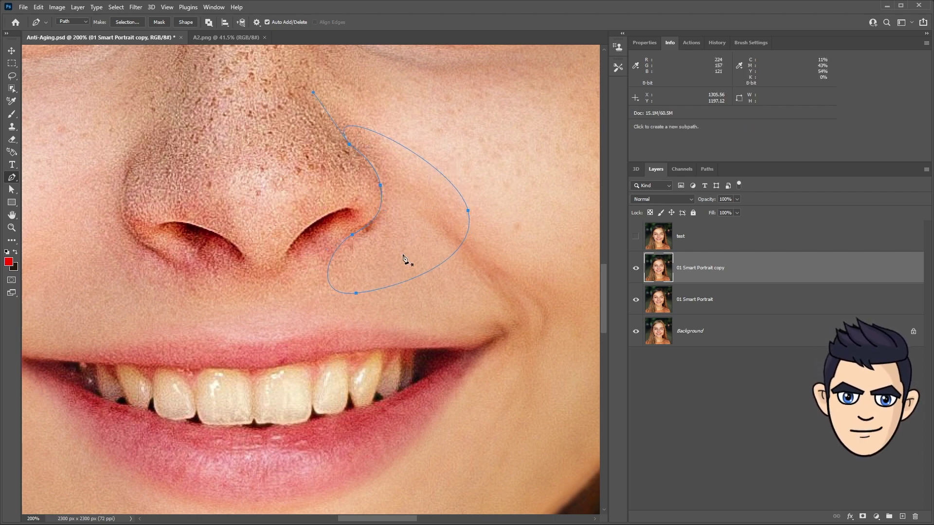
{"action": "right_click", "coordinate": [421, 276]}
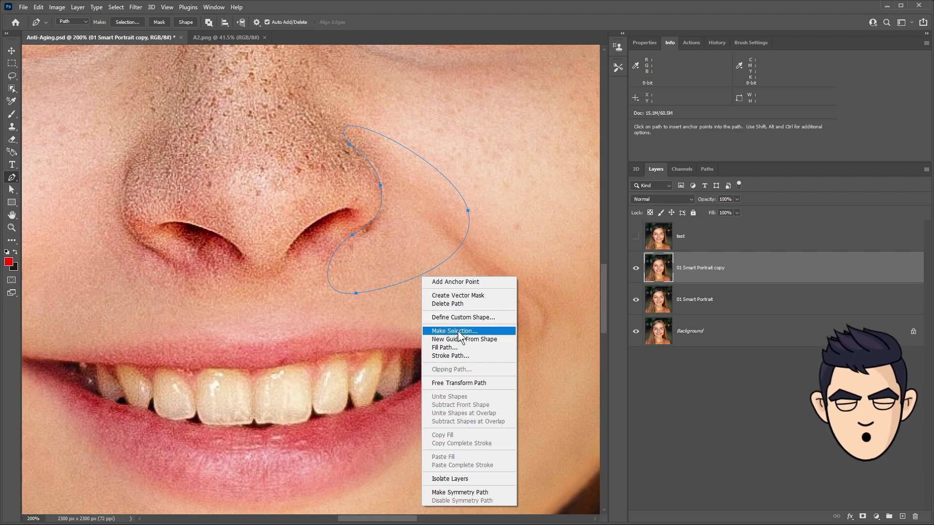
{"action": "left_click", "coordinate": [455, 330]}
{"action": "left_click", "coordinate": [517, 158]}
Switch to the Burn Tool, invert the selection, and fit the image on screen.
{"action": "key", "text": "j"}
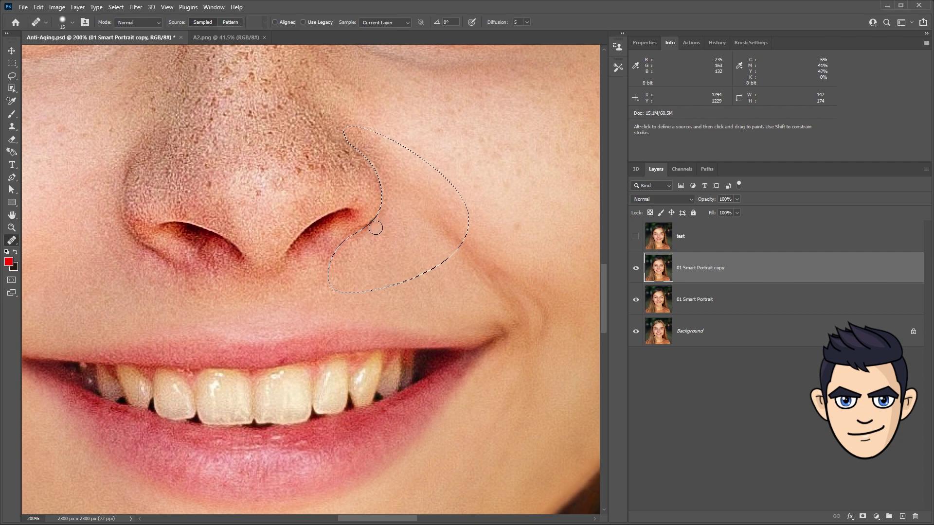
{"action": "right_click", "coordinate": [12, 240]}
{"action": "left_click", "coordinate": [57, 455]}
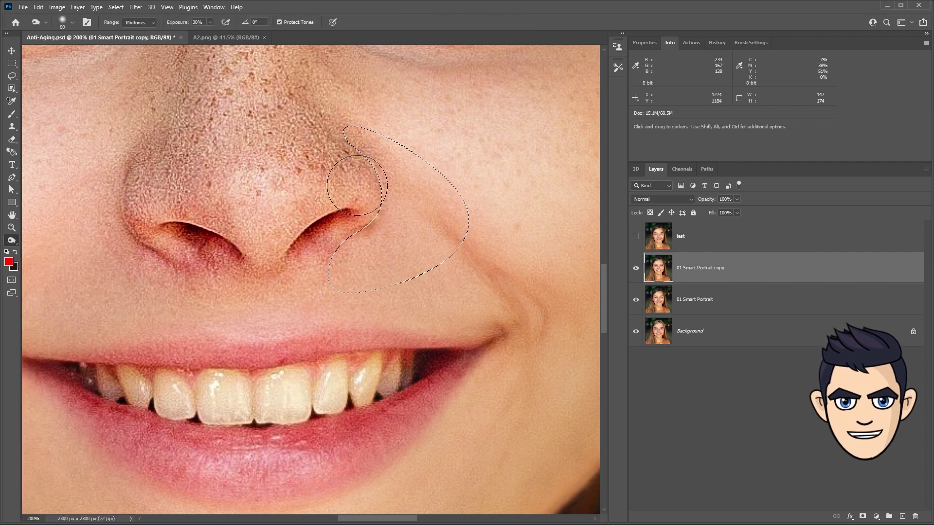
{"action": "key", "text": "ctrl+shift+i"}
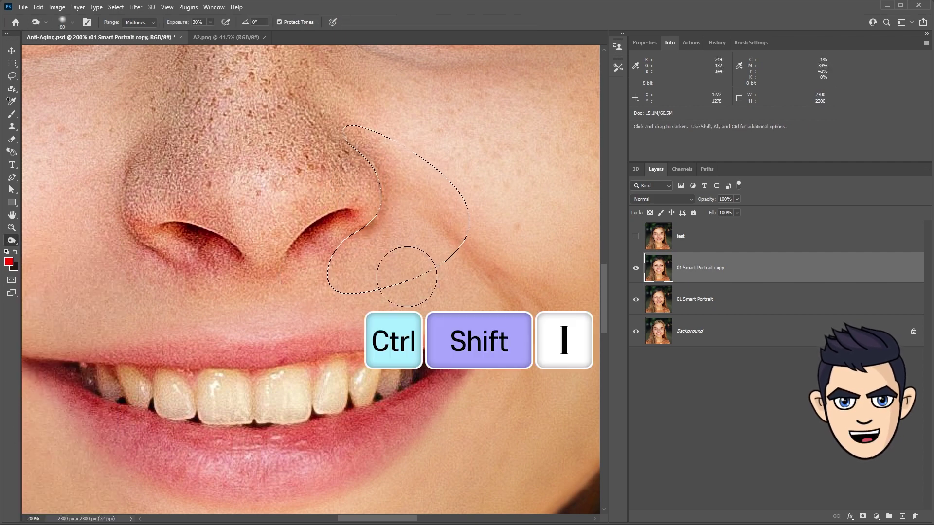
{"action": "key", "text": "ctrl+0"}
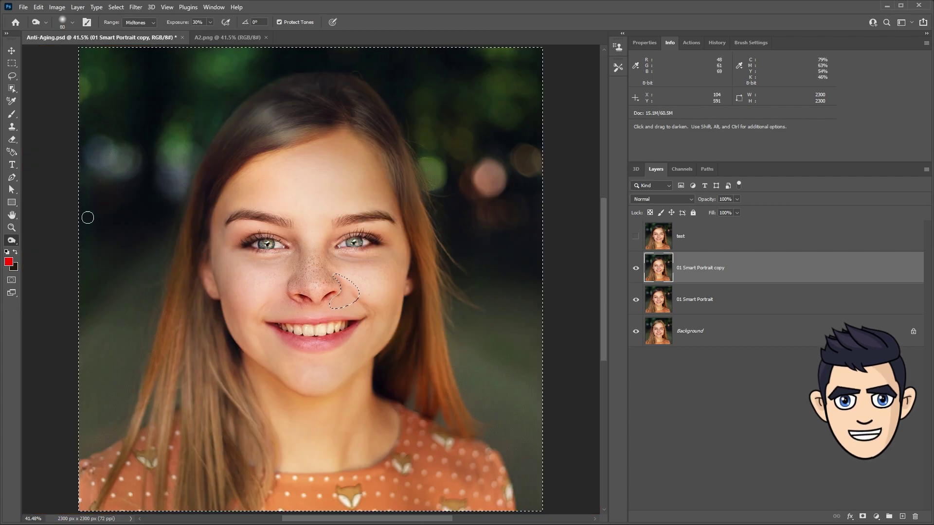
Zoom in on the nose with the Healing Brush active and clear the selection.
{"action": "key", "text": "j"}
{"action": "key", "text": "ctrl+plus"}
{"action": "key", "text": "ctrl+plus"}
{"action": "key", "text": "ctrl+plus"}
{"action": "scroll", "coordinate": [158, 368], "scroll_direction": "down", "scroll_amount": 2}
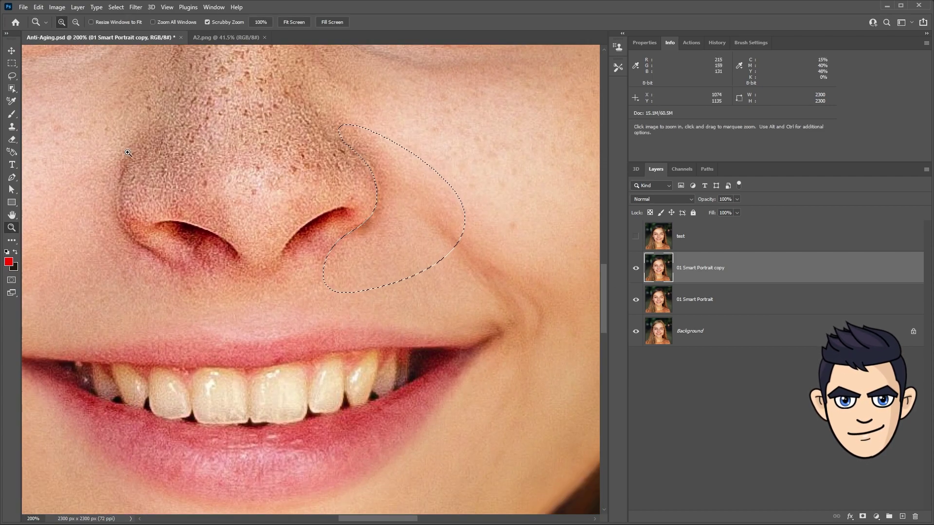
{"action": "key", "text": "shift+j"}
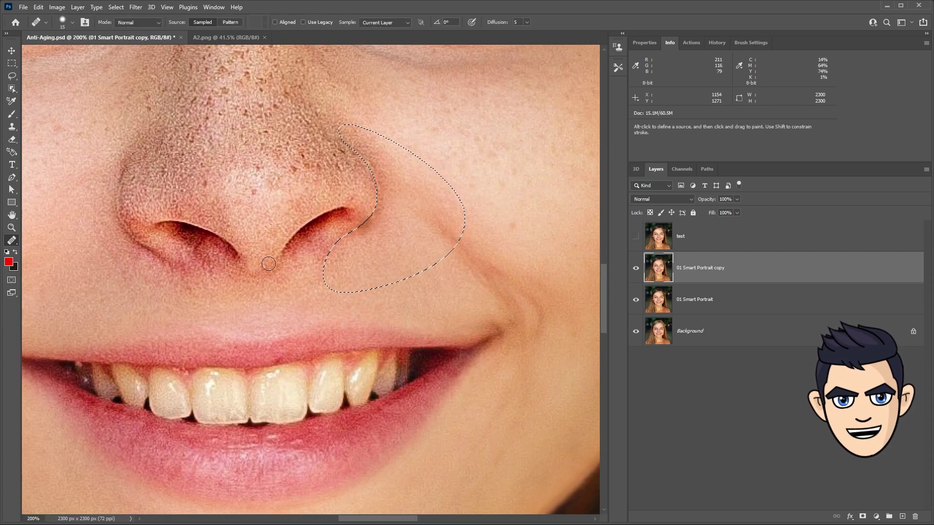
{"action": "key", "text": "ctrl+d"}
{"action": "scroll", "coordinate": [437, 263], "scroll_direction": "left", "scroll_amount": 3}
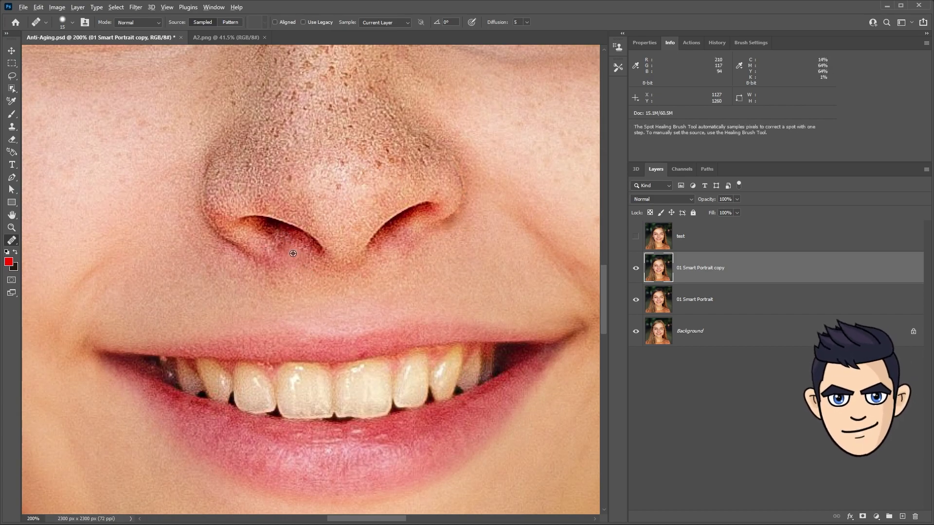
Zoom out to compare the retouched layer and rename it '02 healing brush'.
{"action": "key", "text": "z"}
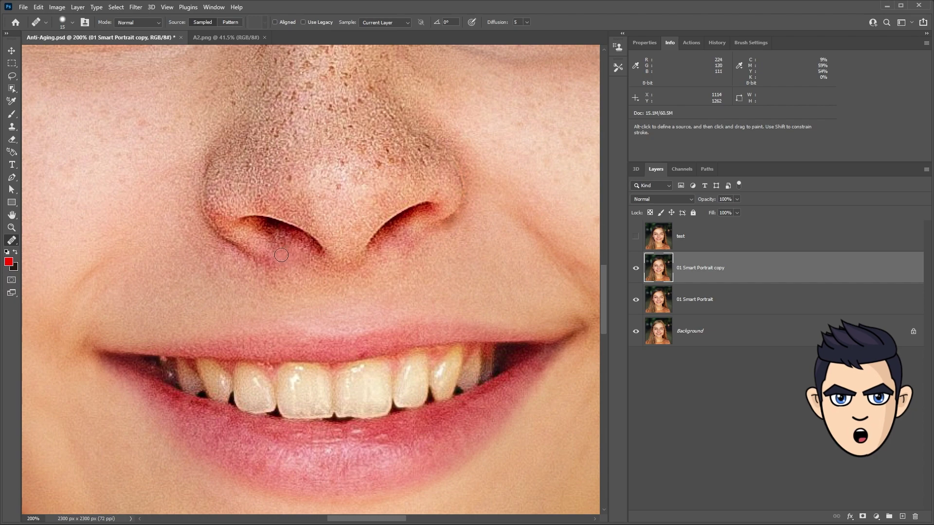
{"action": "left_click", "coordinate": [387, 253], "text": "alt"}
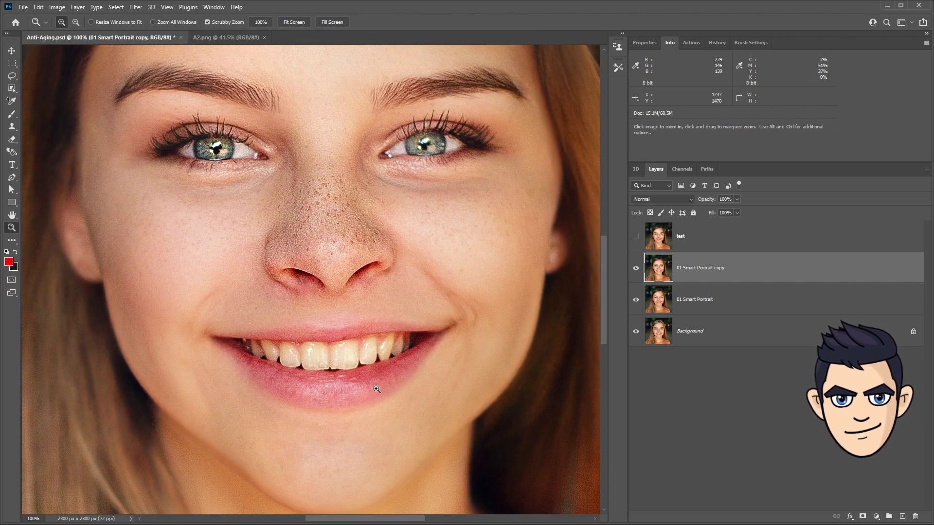
{"action": "left_click", "coordinate": [636, 269]}
{"action": "type", "text": "02 healing brush"}
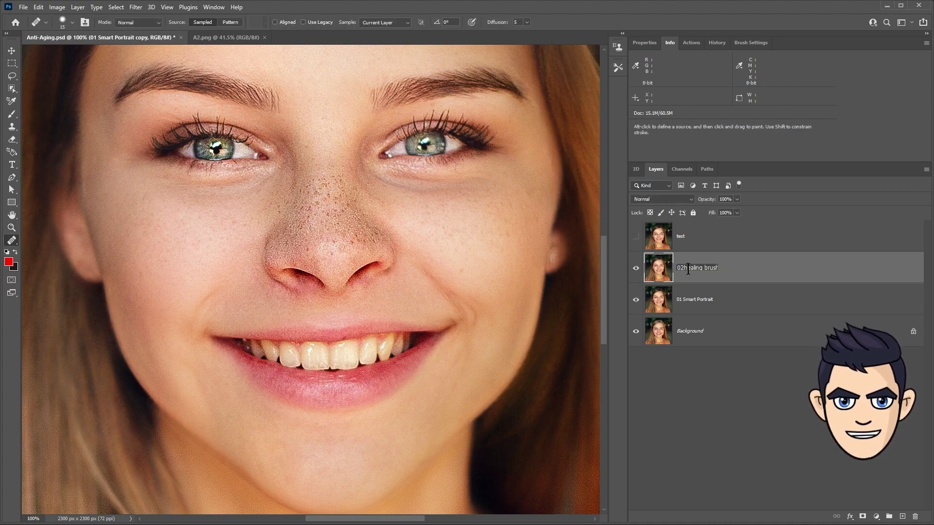
{"action": "key", "text": "Return"}
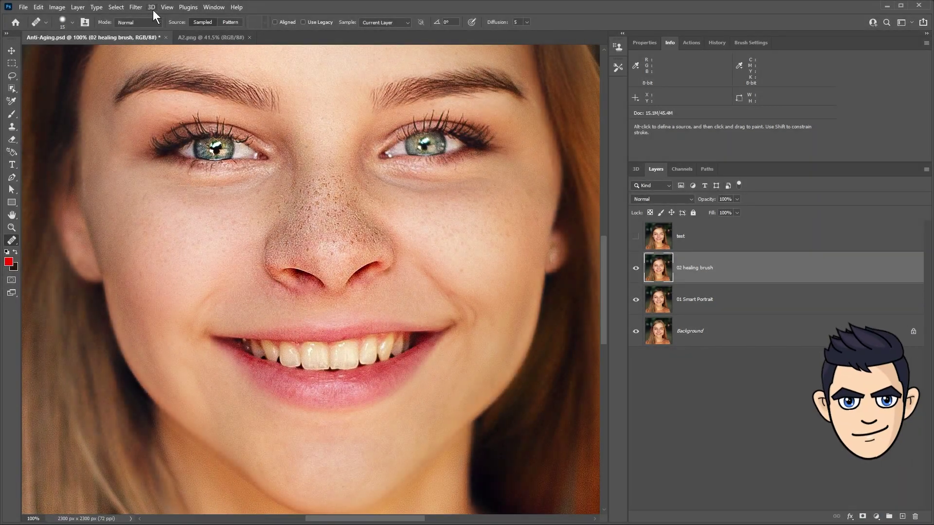
Apply Neural Filters Skin Smoothing at Blur 100 as a new layer.
{"action": "left_click", "coordinate": [136, 6]}
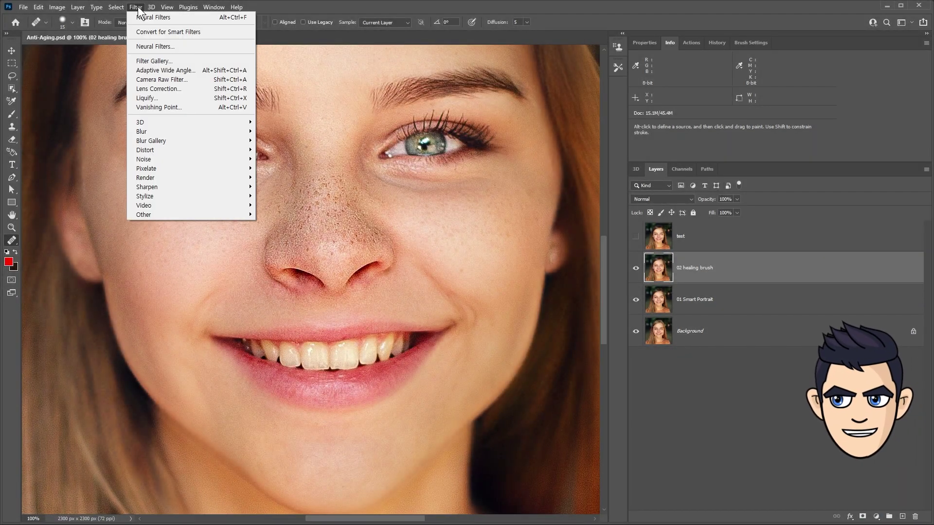
{"action": "left_click", "coordinate": [167, 46]}
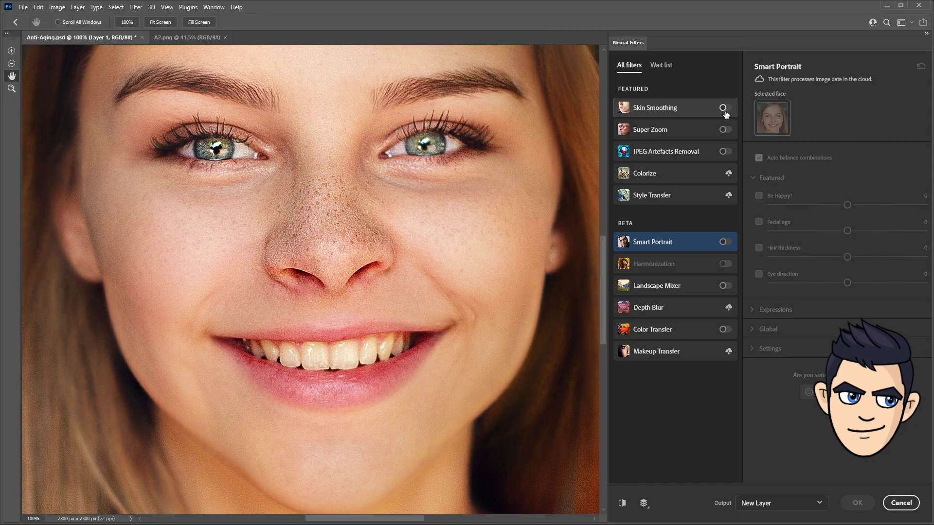
{"action": "left_click", "coordinate": [726, 107]}
{"action": "left_click_drag", "start_coordinate": [840, 156], "coordinate": [930, 189]}
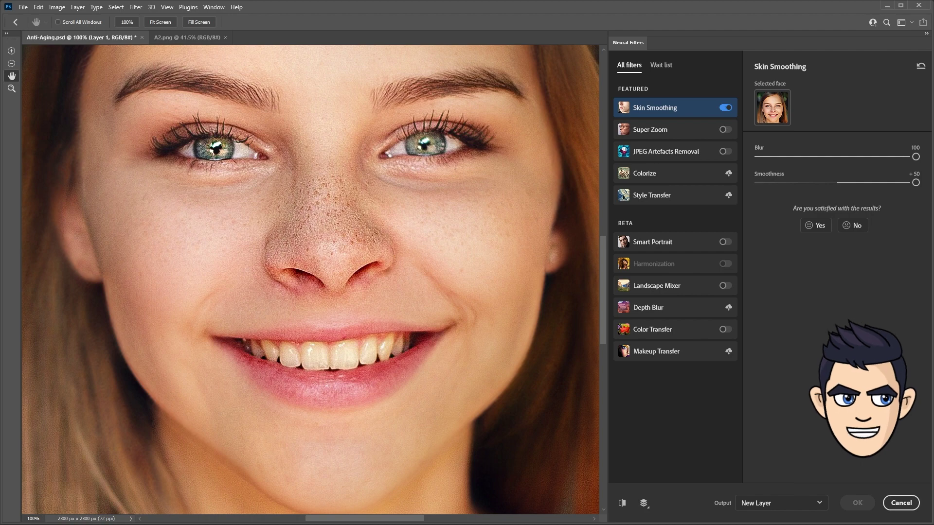
{"action": "left_click", "coordinate": [857, 503]}
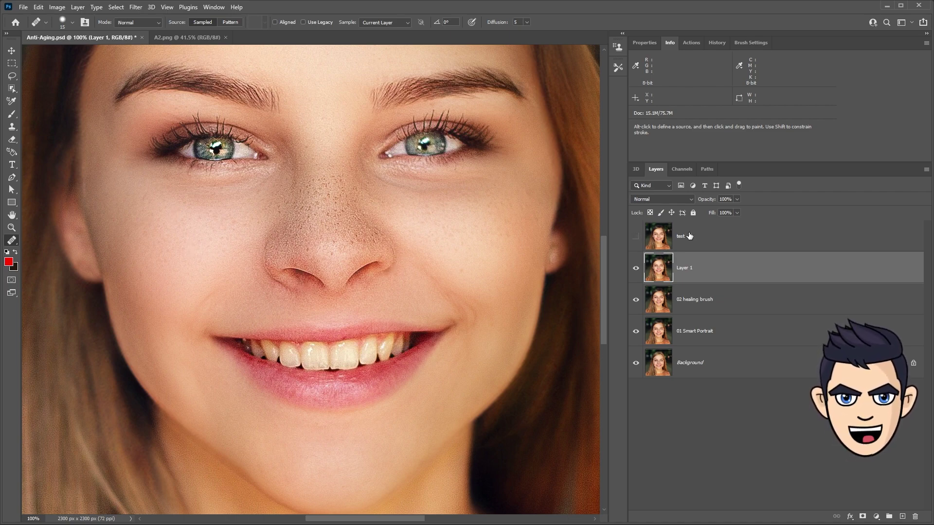
Delete the test layer and rename Layer 1 to 'Smoothing 1'.
{"action": "left_click", "coordinate": [670, 238]}
{"action": "key", "text": "Delete"}
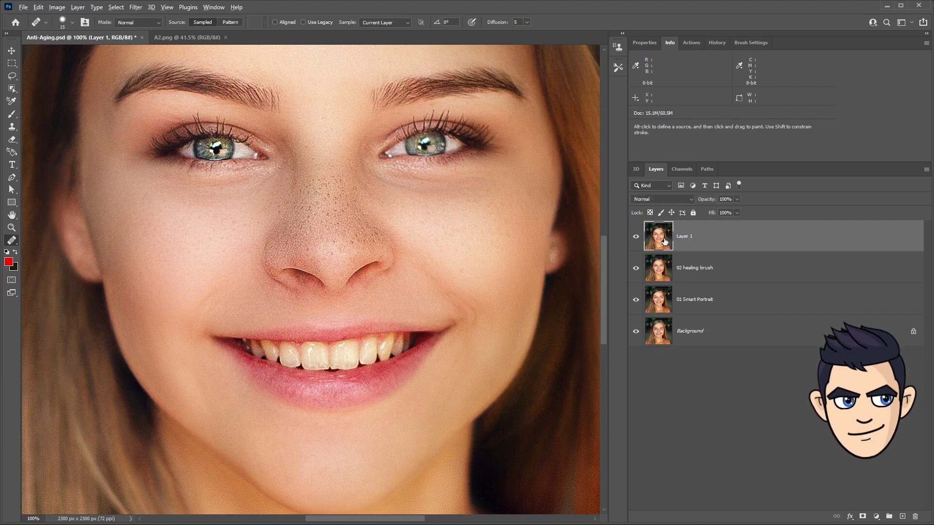
{"action": "double_click", "coordinate": [683, 239]}
{"action": "type", "text": "Smoothing 1"}
{"action": "key", "text": "Return"}
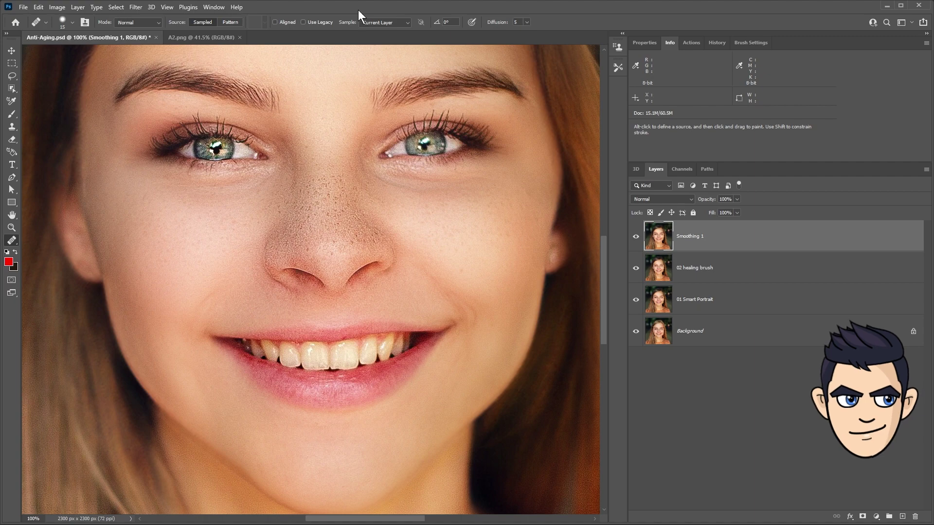
Reapply the last Neural Filter and name the new layer 'Smoothing 2'.
{"action": "left_click", "coordinate": [140, 8]}
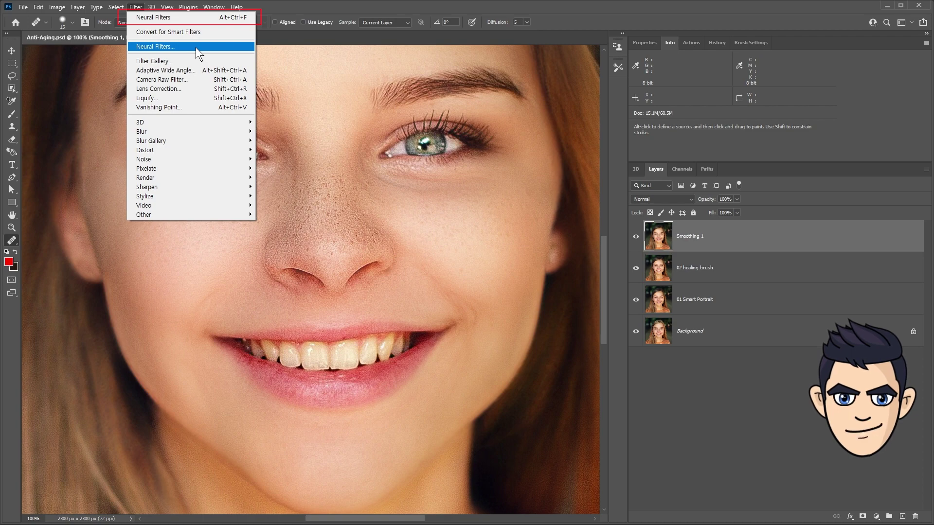
{"action": "left_click", "coordinate": [194, 17]}
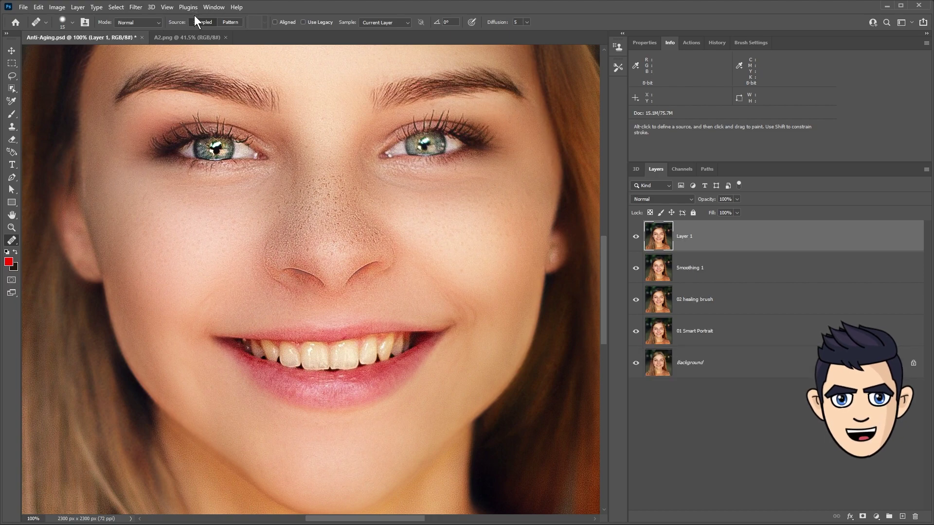
{"action": "left_click", "coordinate": [636, 237]}
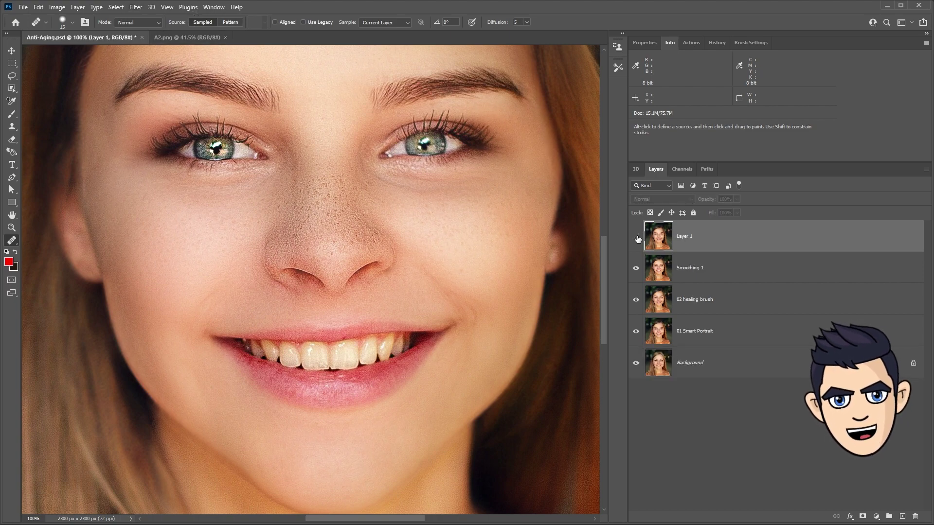
{"action": "double_click", "coordinate": [686, 236]}
{"action": "type", "text": "2"}
{"action": "key", "text": "Return"}
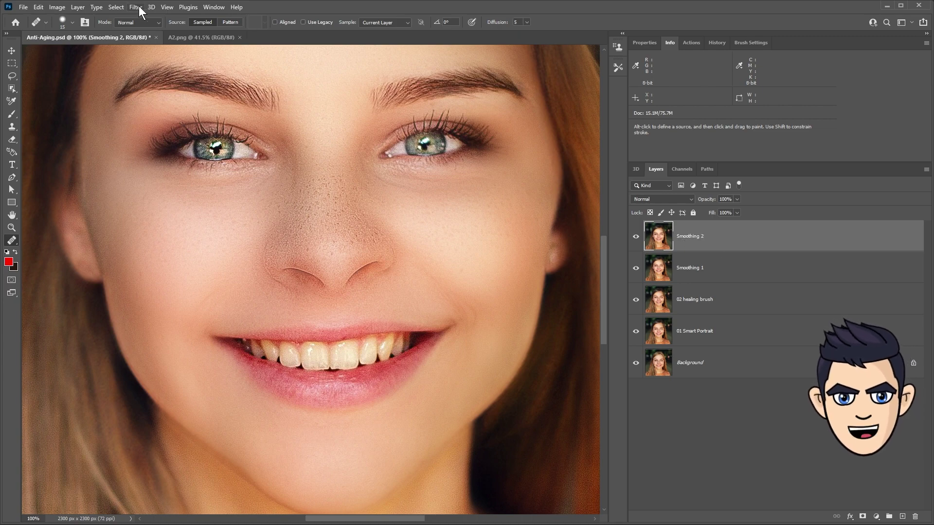
Reapply skin smoothing again, name the layer 'Smoothing 3', and fit the image on screen.
{"action": "left_click", "coordinate": [139, 5]}
{"action": "left_click", "coordinate": [185, 19]}
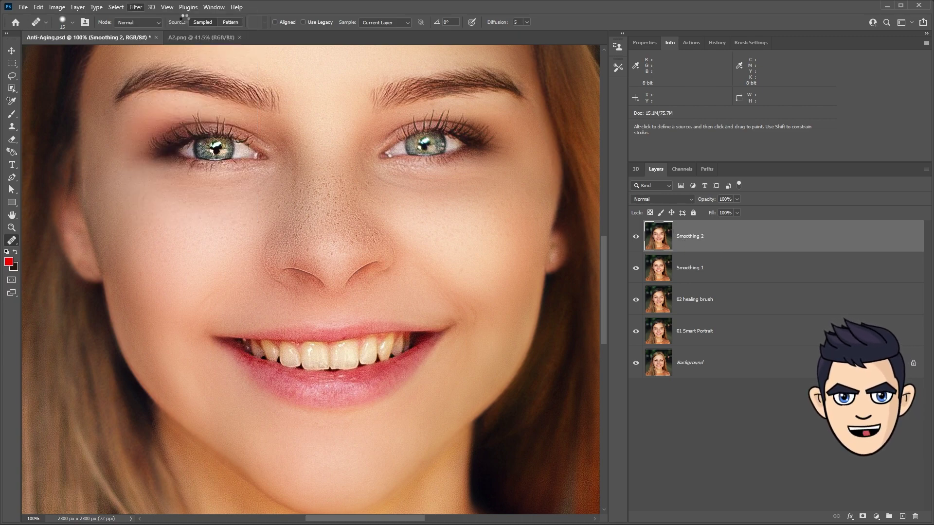
{"action": "double_click", "coordinate": [685, 236]}
{"action": "type", "text": "Smoothing 3"}
{"action": "key", "text": "Return"}
{"action": "key", "text": "ctrl+0"}
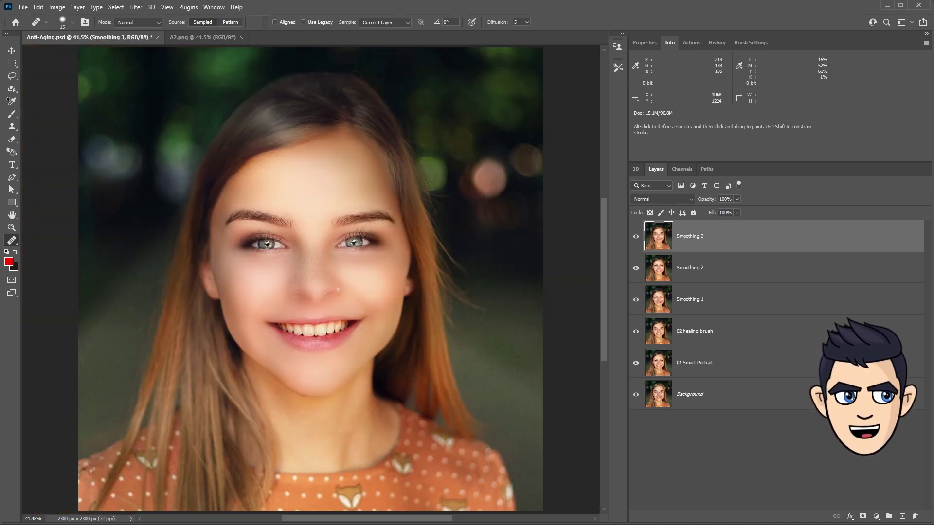
View at actual size, select Smoothing 1, and hide Smoothing 2 and Smoothing 3 to compare.
{"action": "key", "text": "z"}
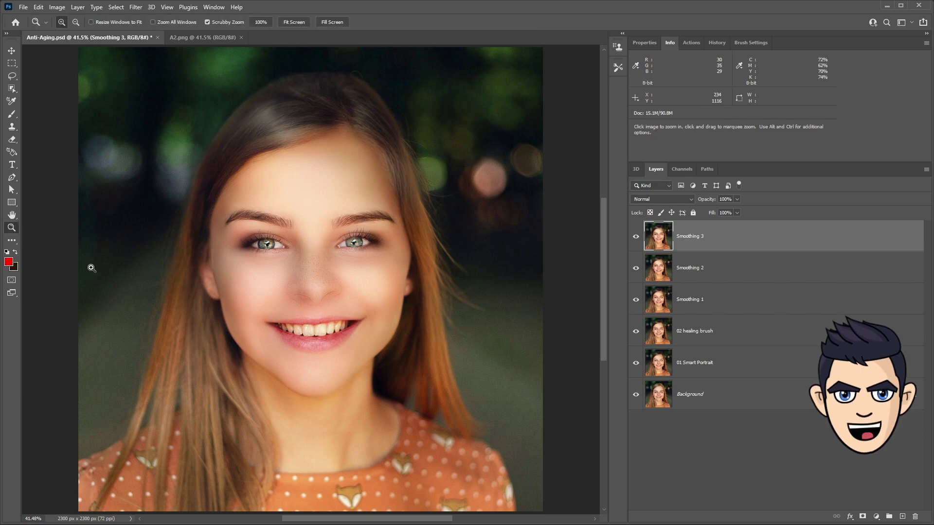
{"action": "key", "text": "ctrl+1"}
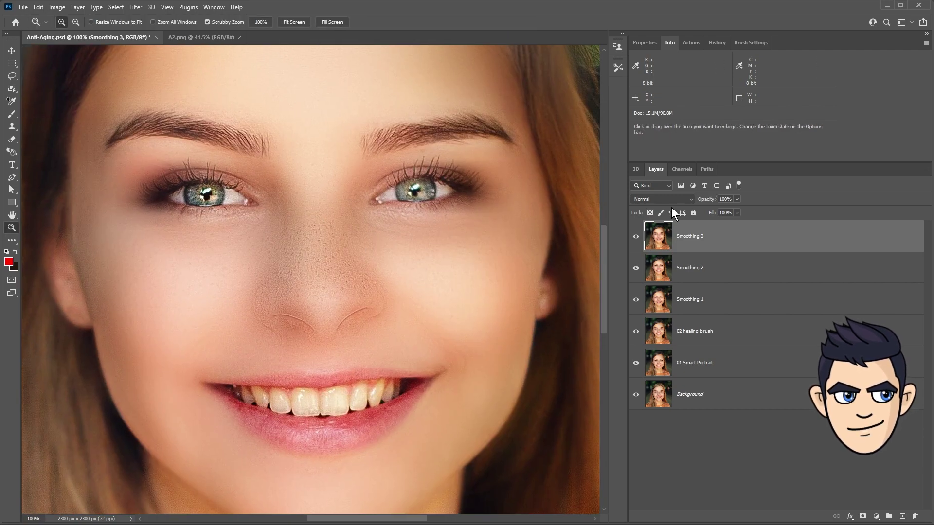
{"action": "left_click_drag", "start_coordinate": [636, 236], "coordinate": [636, 268]}
{"action": "left_click", "coordinate": [664, 306]}
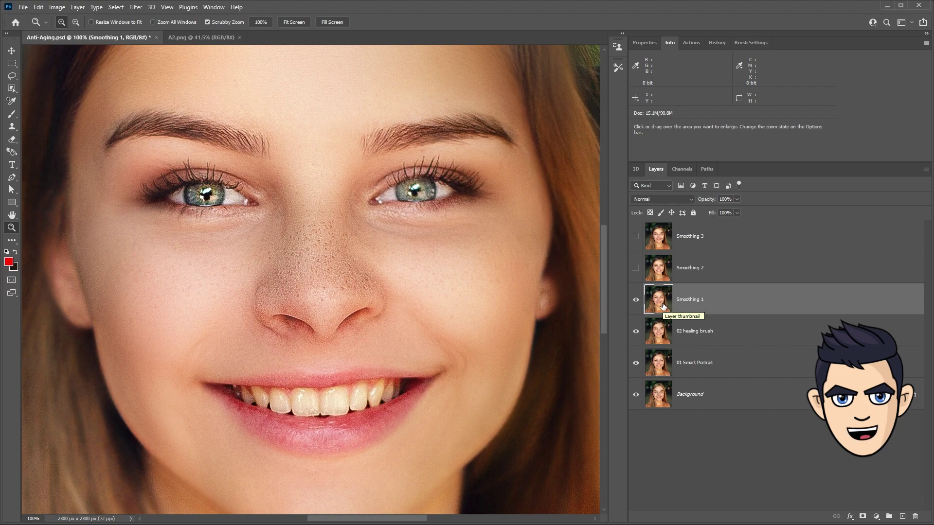
{"action": "left_click", "coordinate": [636, 300]}
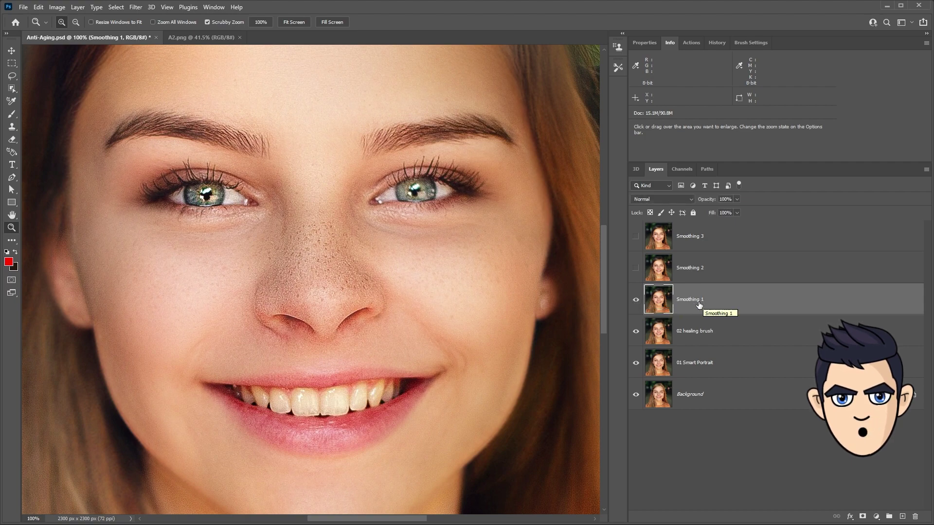
Mask Smoothing 1 and paint out smoothing under and across the nose and around the eyes.
{"action": "left_click", "coordinate": [863, 516]}
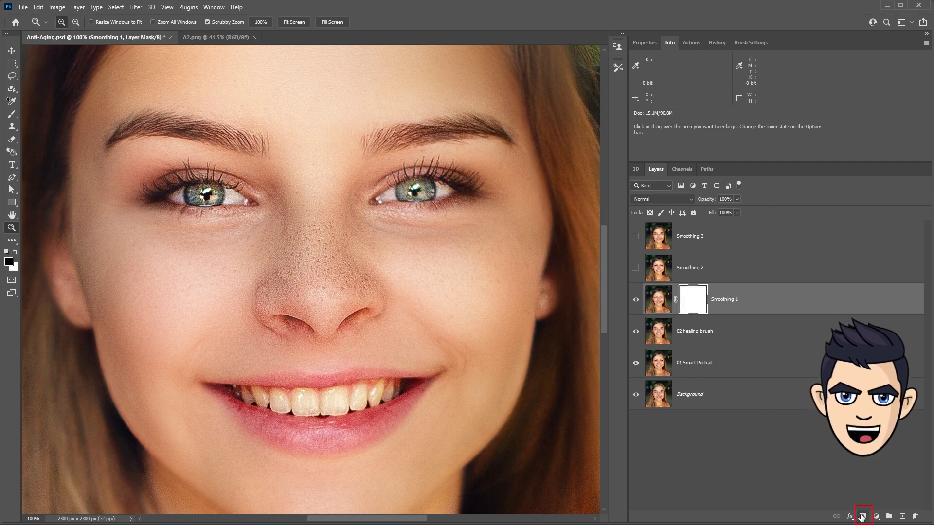
{"action": "key", "text": "b"}
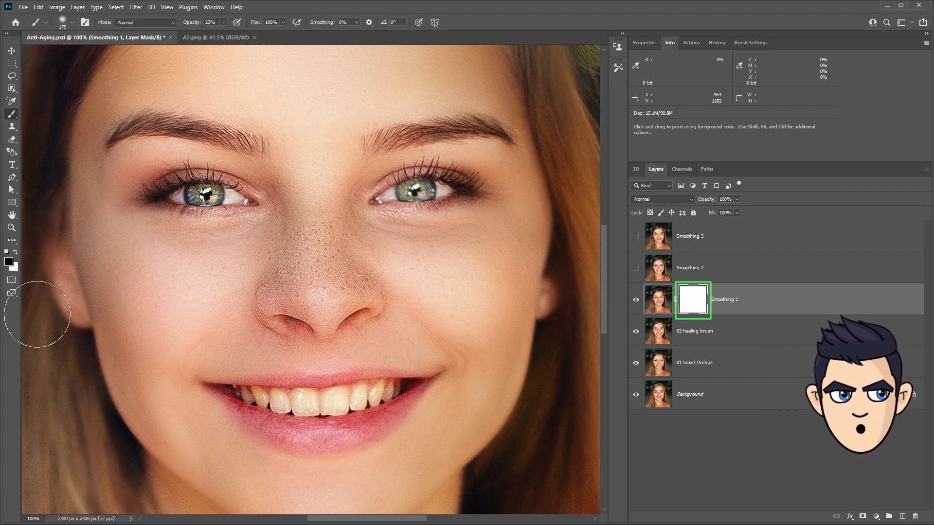
{"action": "key", "text": "bracketleft"}
{"action": "key", "text": "bracketleft"}
{"action": "key", "text": "bracketleft"}
{"action": "left_click_drag", "start_coordinate": [223, 22], "coordinate": [222, 32]}
{"action": "key", "text": "bracketleft"}
{"action": "key", "text": "bracketleft"}
{"action": "left_click", "coordinate": [333, 333]}
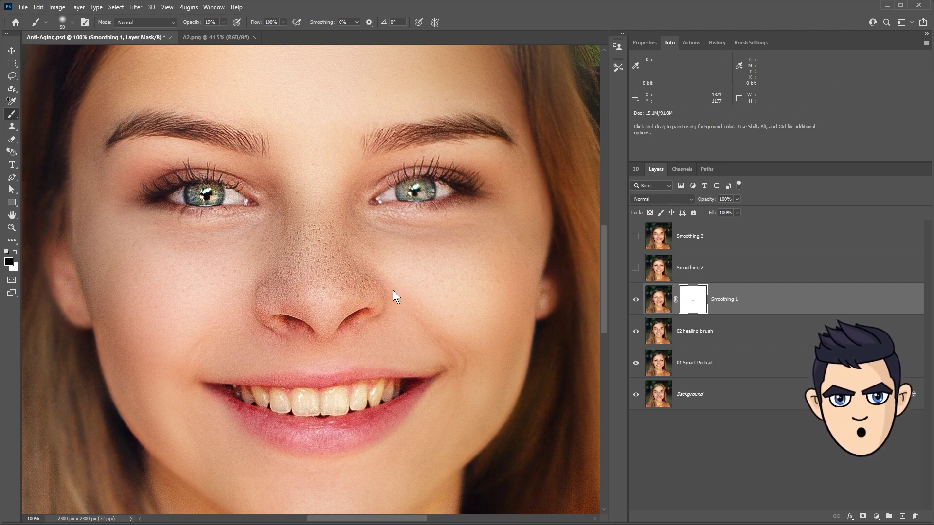
{"action": "left_click_drag", "start_coordinate": [396, 309], "coordinate": [359, 340]}
{"action": "left_click_drag", "start_coordinate": [424, 188], "coordinate": [438, 192]}
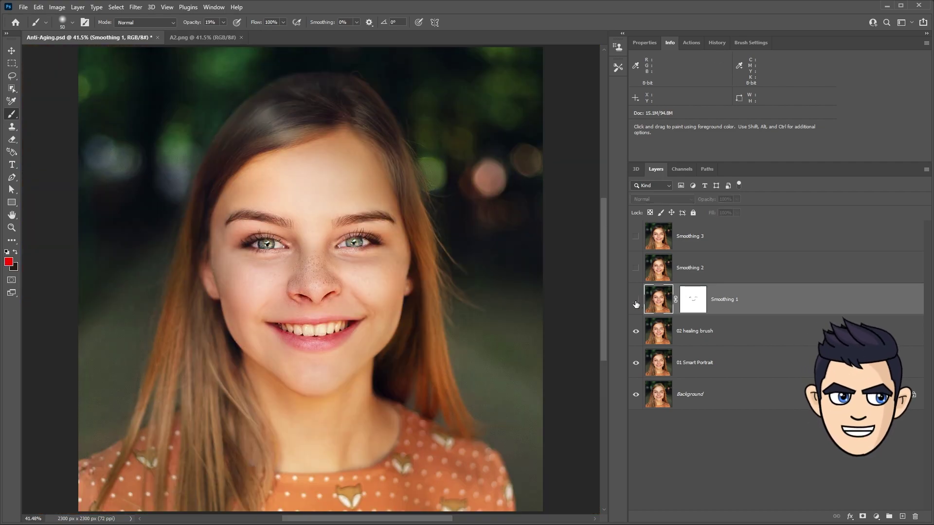
{"action": "left_click", "coordinate": [636, 300]}
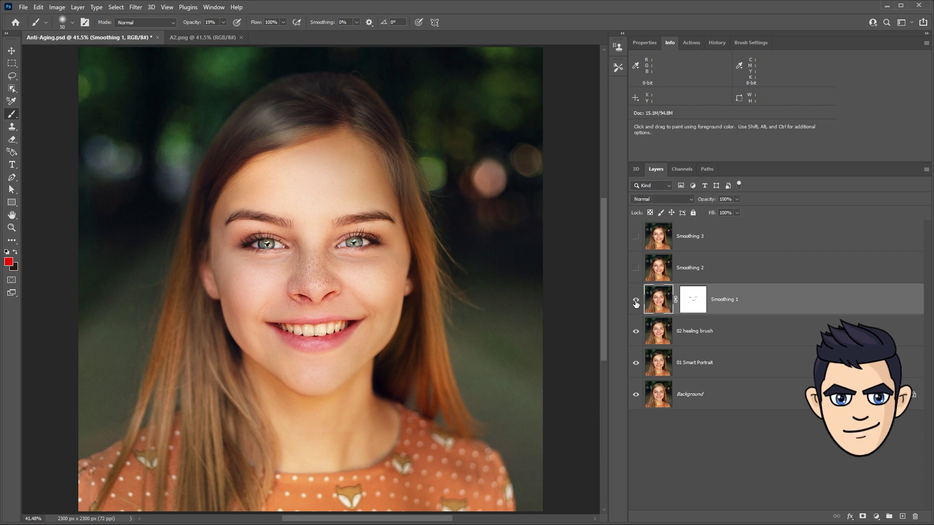
Load Smoothing 1's mask as a selection and add a matching mask to Smoothing 2.
{"action": "key", "text": "z"}
{"action": "key", "text": "ctrl+plus"}
{"action": "key", "text": "ctrl+plus"}
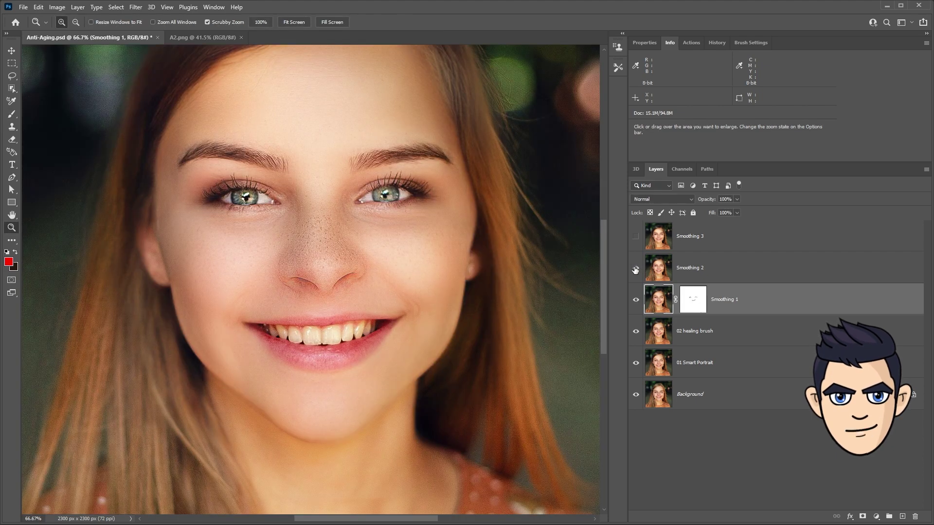
{"action": "left_click", "coordinate": [696, 301], "text": "ctrl"}
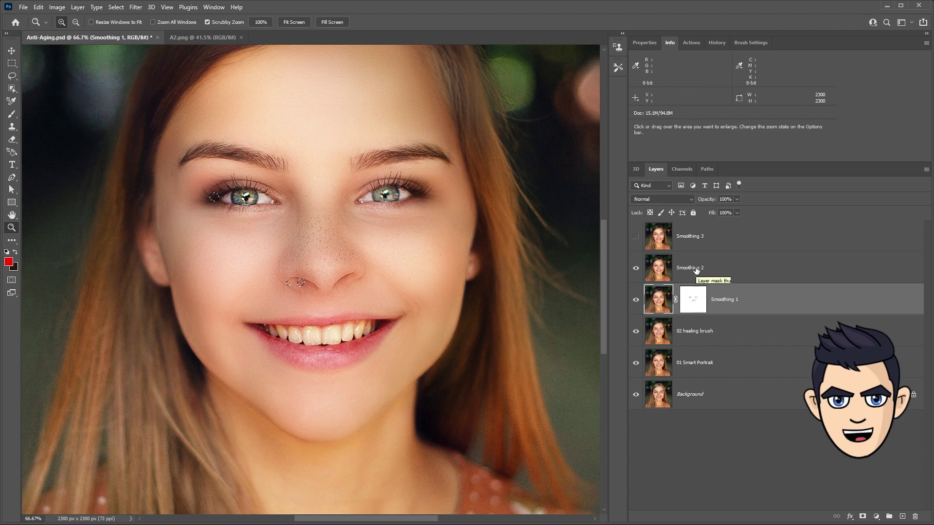
{"action": "left_click", "coordinate": [696, 270]}
{"action": "left_click", "coordinate": [862, 516]}
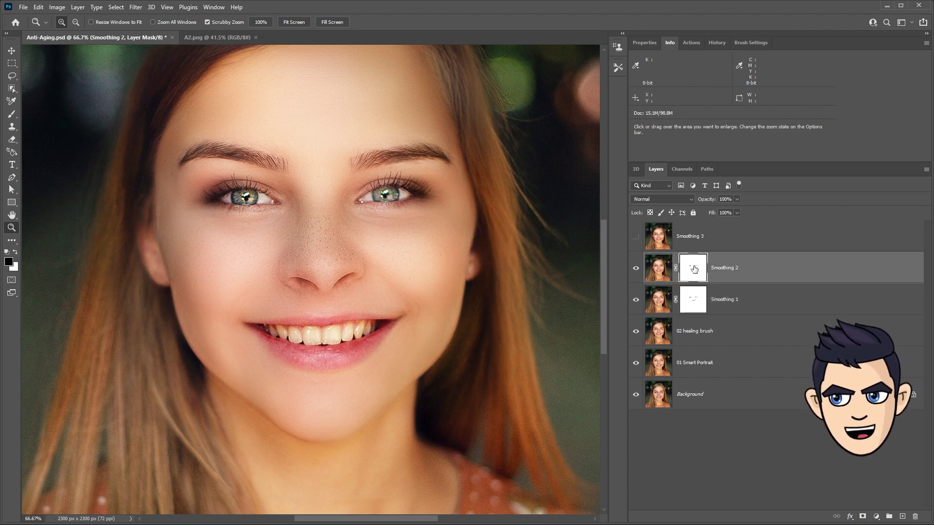
Toggle Smoothing 2 to compare and adjust the brush size.
{"action": "key", "text": "b"}
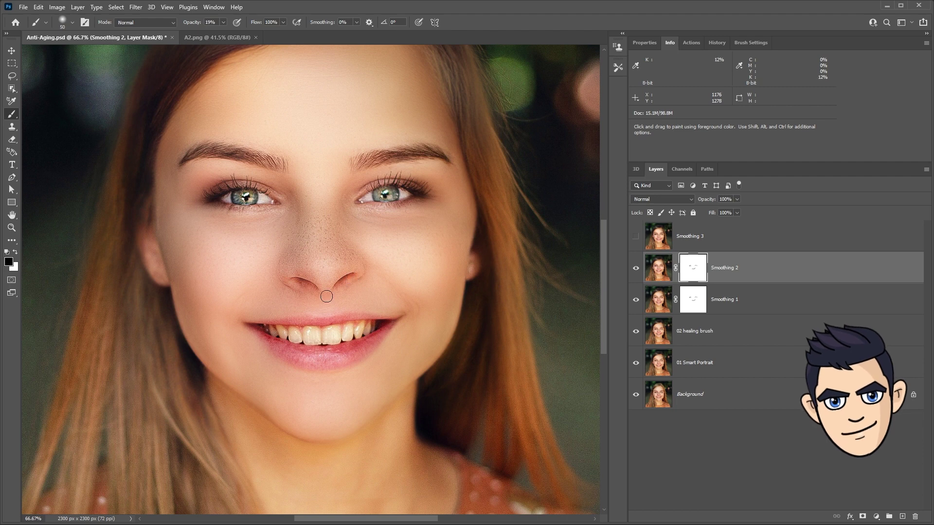
{"action": "left_click", "coordinate": [636, 269]}
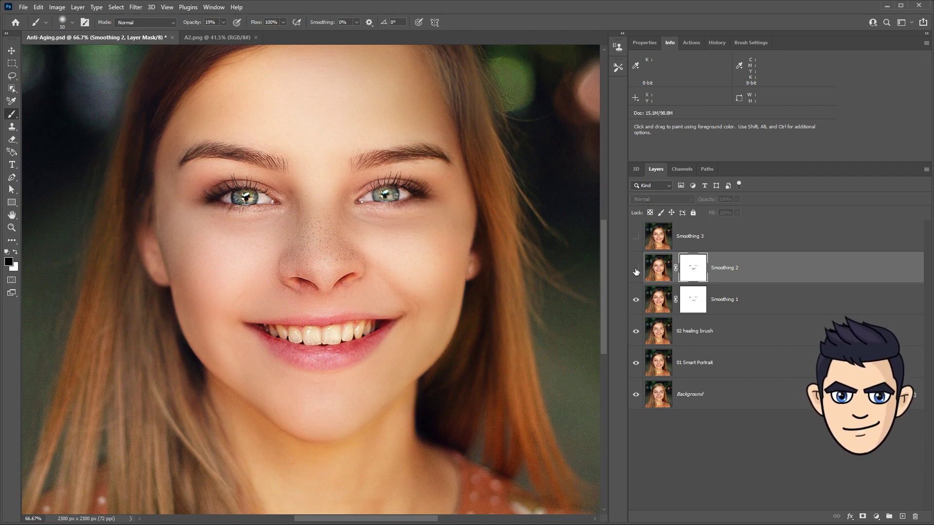
{"action": "key", "text": "bracketright"}
{"action": "key", "text": "bracketright"}
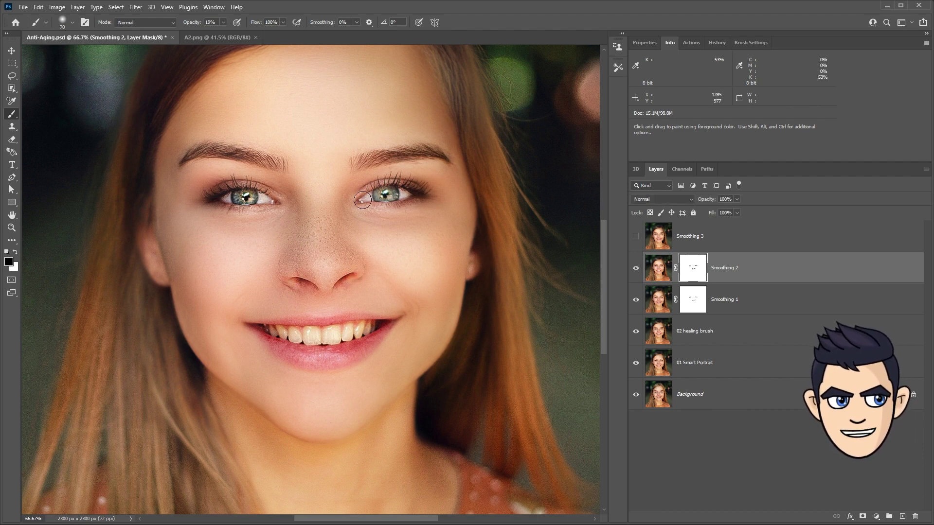
{"action": "key", "text": "bracketleft"}
{"action": "key", "text": "bracketright"}
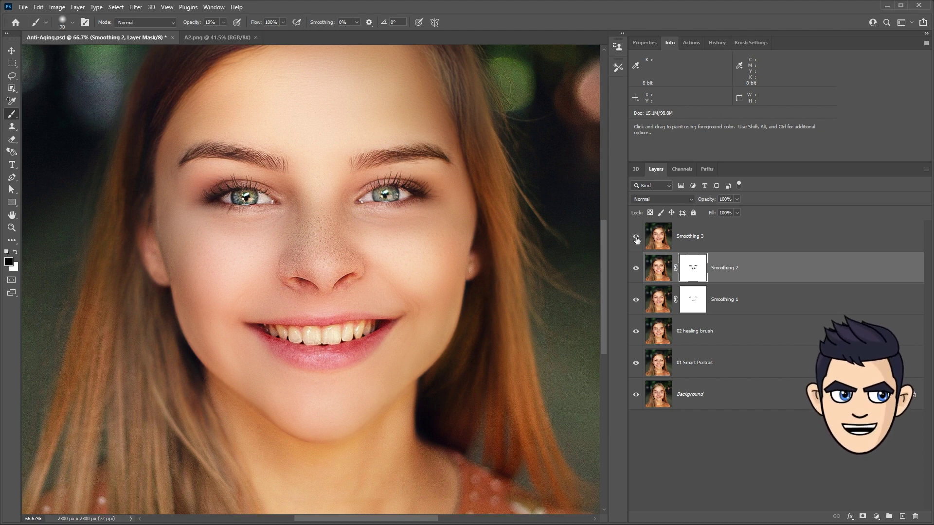
Show Smoothing 3 and mask it using Smoothing 2's mask as the selection.
{"action": "left_click", "coordinate": [636, 237]}
{"action": "left_click", "coordinate": [694, 270], "text": "ctrl"}
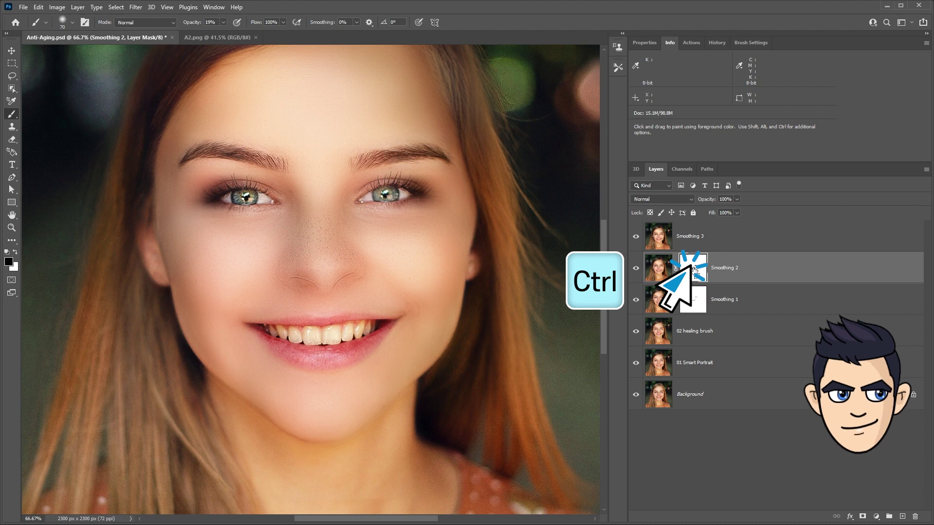
{"action": "left_click", "coordinate": [730, 236]}
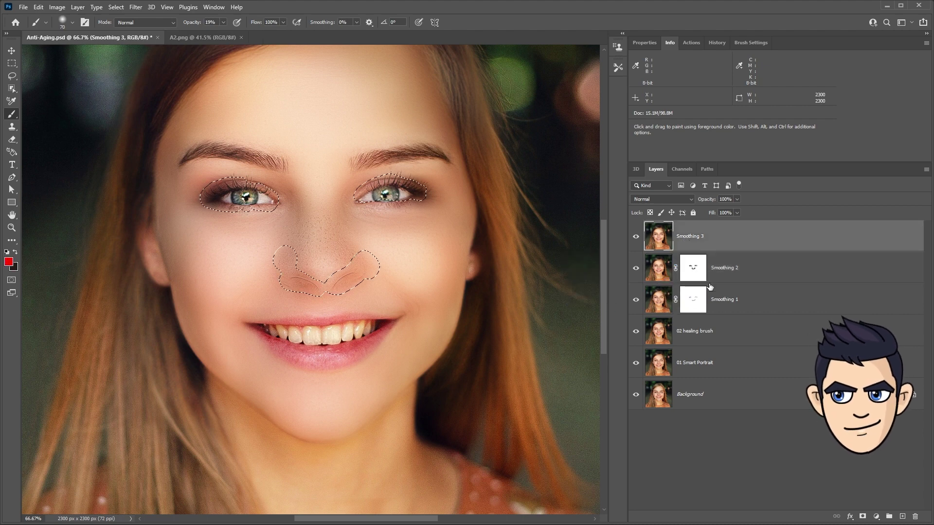
{"action": "left_click", "coordinate": [865, 516]}
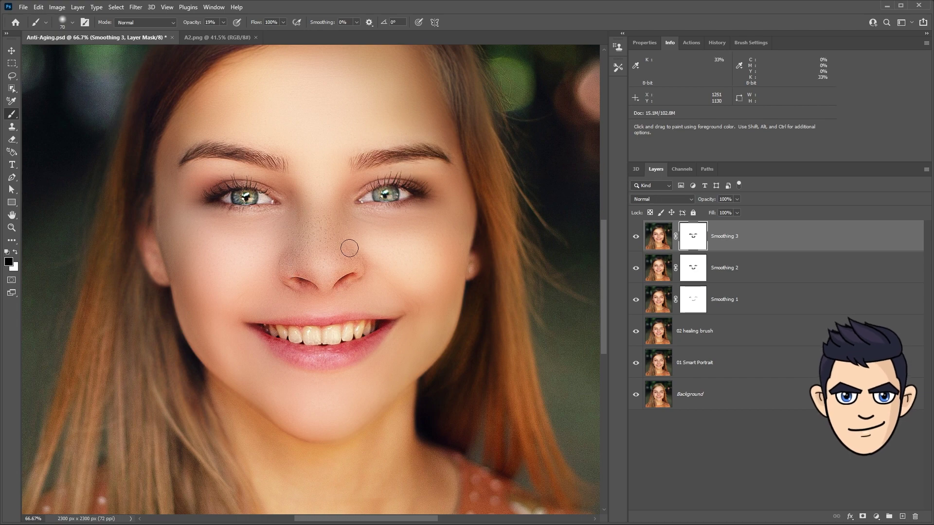
Zoom in on the nose and duplicate the 02 healing brush layer.
{"action": "key", "text": "z"}
{"action": "left_click", "coordinate": [325, 234]}
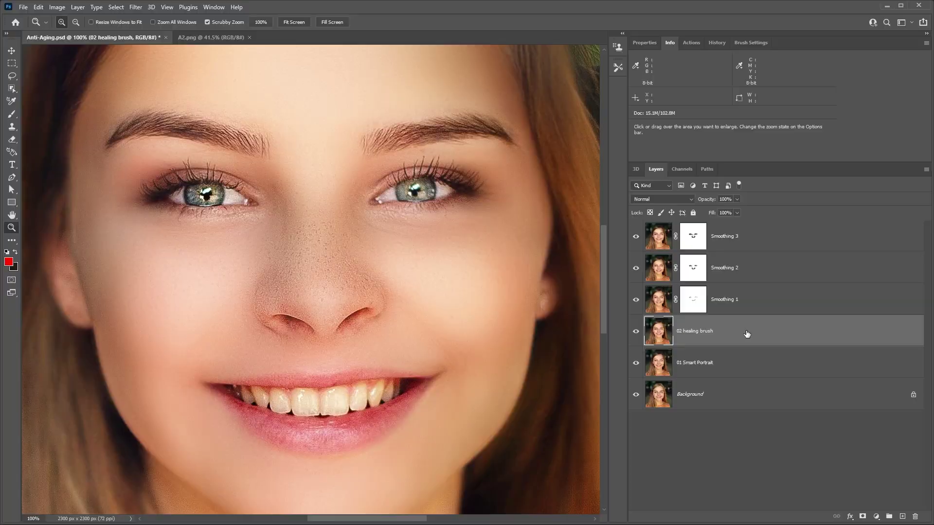
{"action": "key", "text": "ctrl+j"}
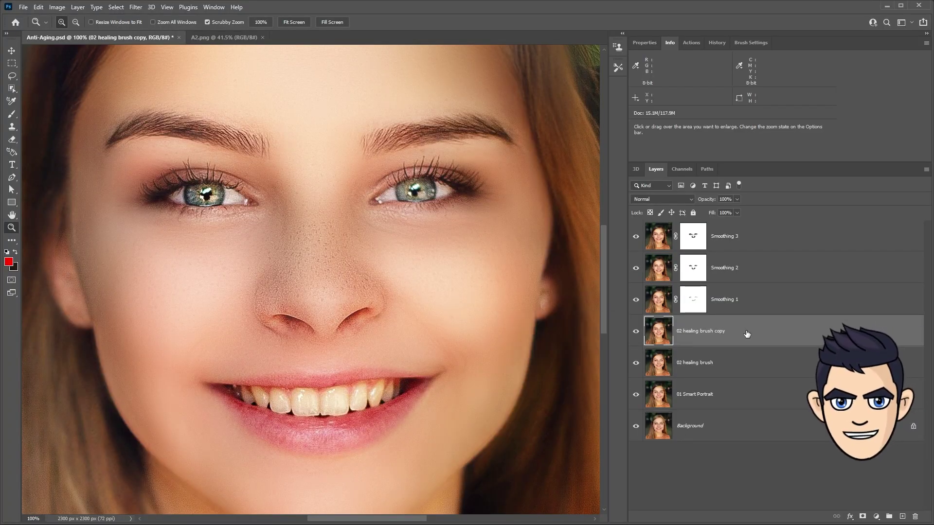
Merge Smoothing 1–3 and the healing copy into '03 skin_smoothing', then duplicate it as 'high pass'.
{"action": "left_click", "coordinate": [738, 239], "text": "shift"}
{"action": "key", "text": "ctrl+e"}
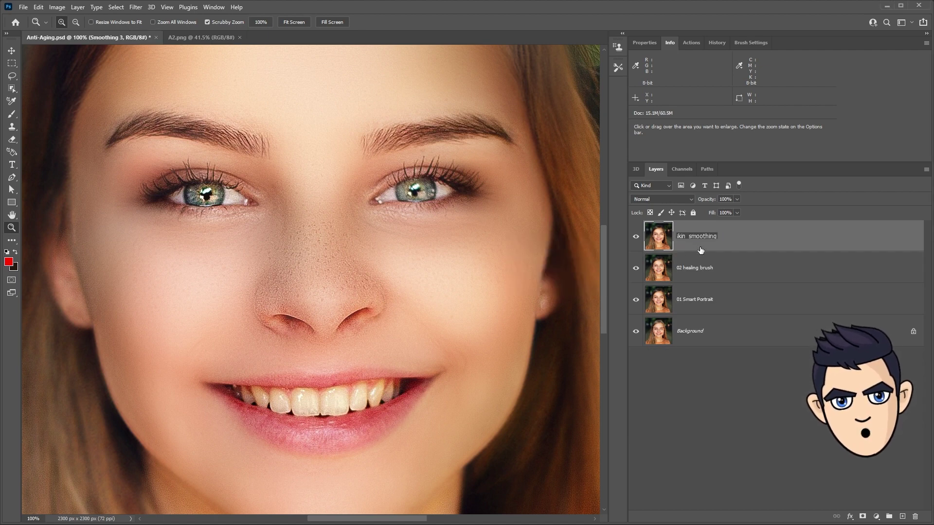
{"action": "type", "text": "g"}
{"action": "key", "text": "Return"}
{"action": "key", "text": "ctrl+j"}
{"action": "type", "text": "high pass"}
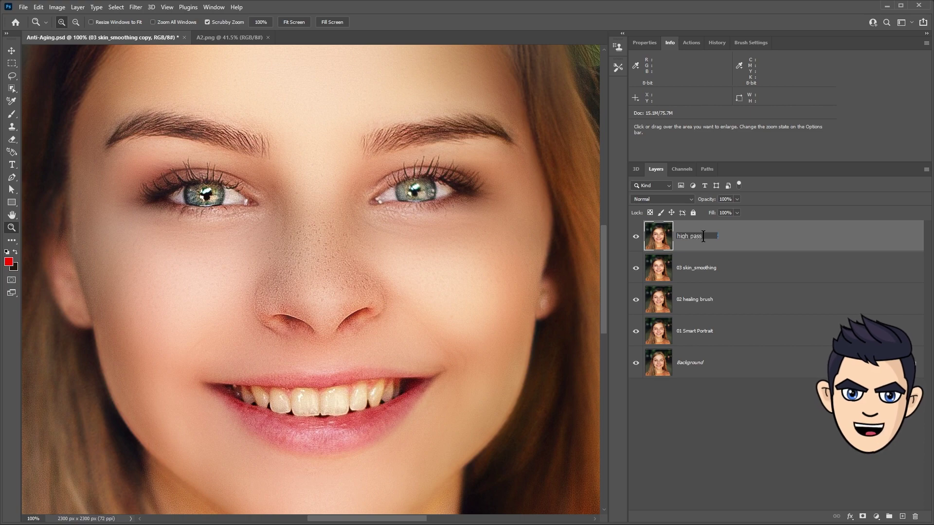
{"action": "key", "text": "Return"}
Apply a High Pass filter of about 0.9 px to the high pass layer.
{"action": "left_click", "coordinate": [138, 7]}
{"action": "mouse_move", "coordinate": [144, 214]}
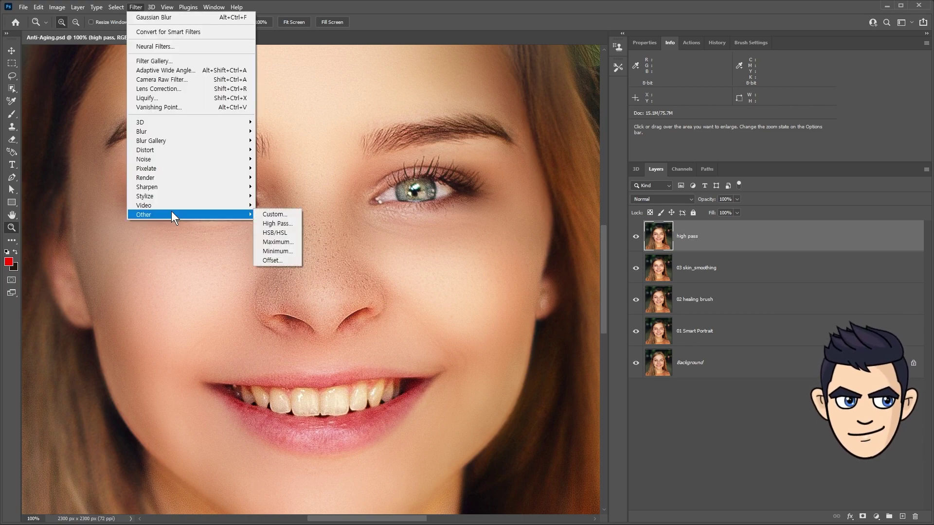
{"action": "left_click", "coordinate": [270, 223]}
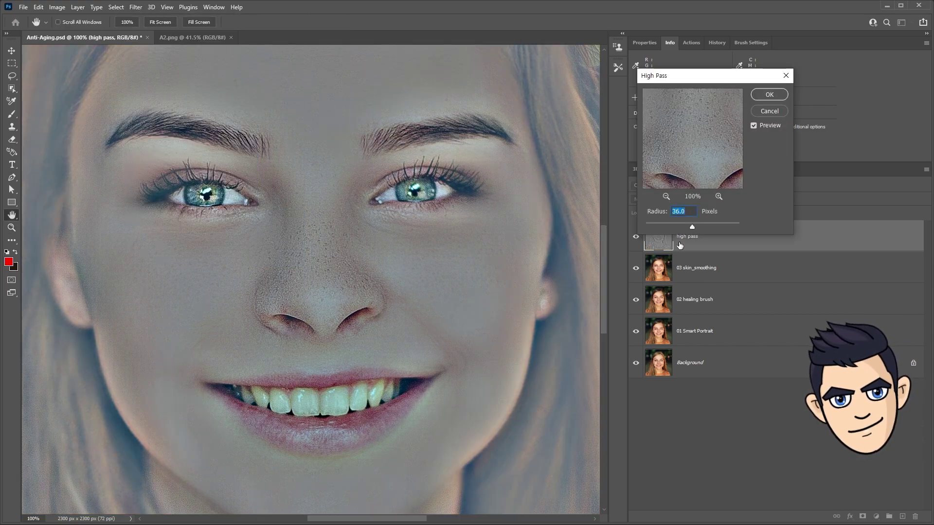
{"action": "left_click_drag", "start_coordinate": [665, 227], "coordinate": [650, 227]}
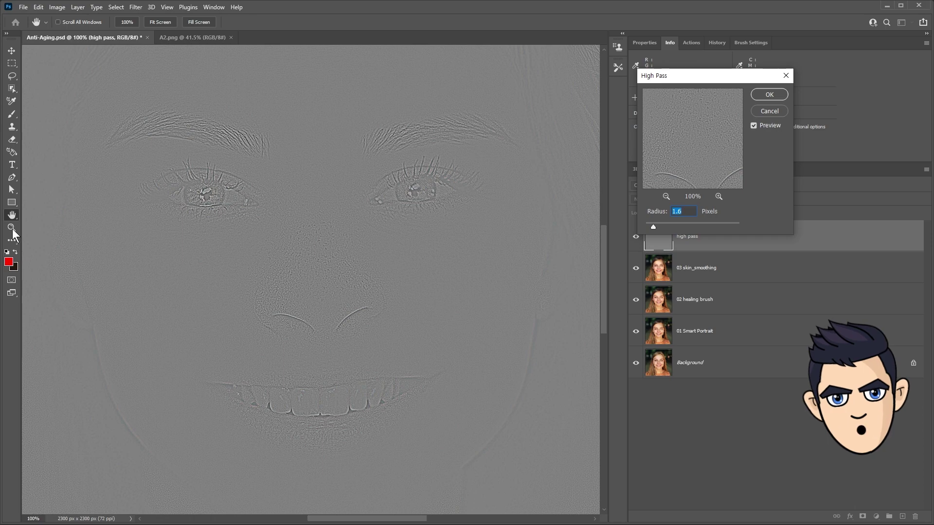
{"action": "key", "text": "ctrl+plus"}
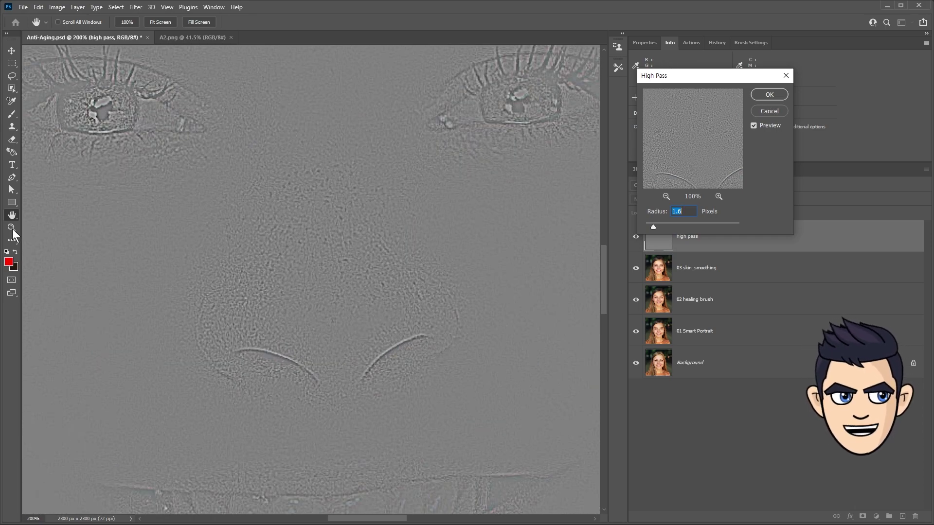
{"action": "left_click_drag", "start_coordinate": [656, 226], "coordinate": [661, 227]}
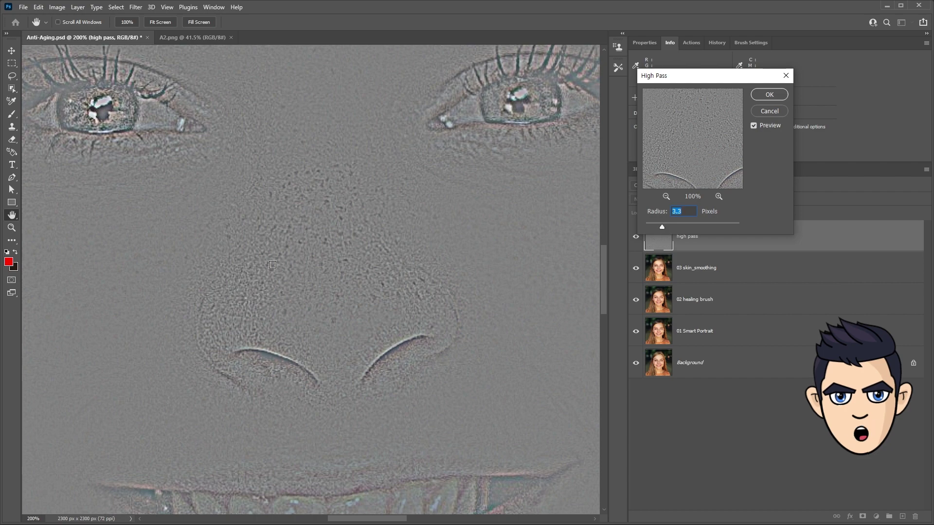
{"action": "type", "text": "1.5"}
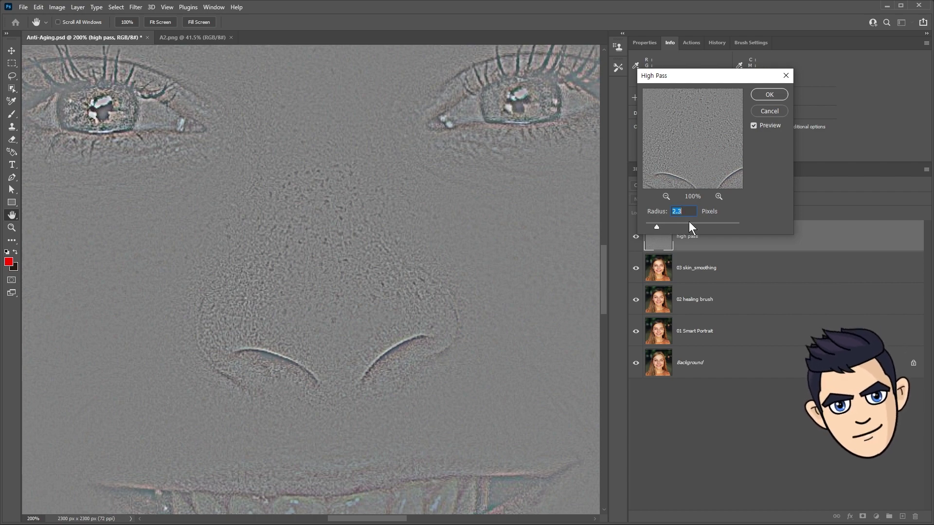
{"action": "key", "text": "Down"}
{"action": "key", "text": "Down"}
{"action": "key", "text": "Down"}
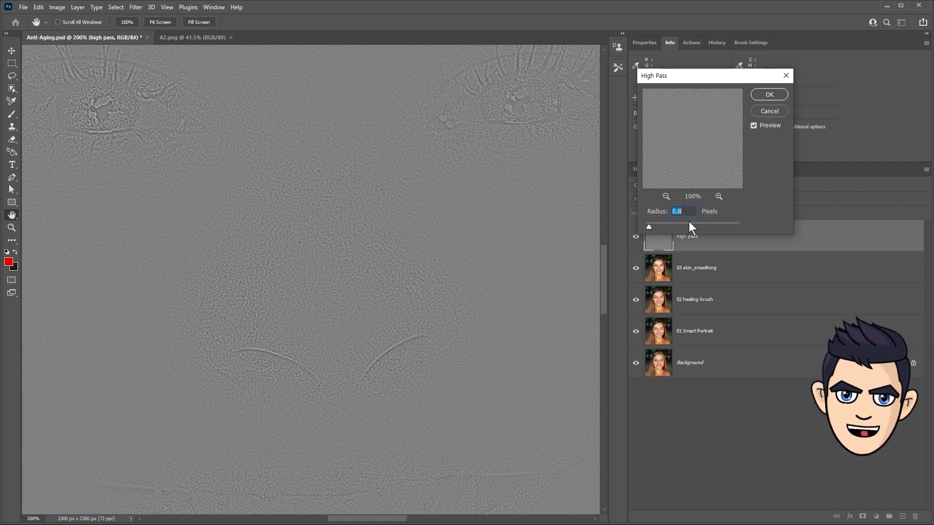
{"action": "key", "text": "ctrl+minus"}
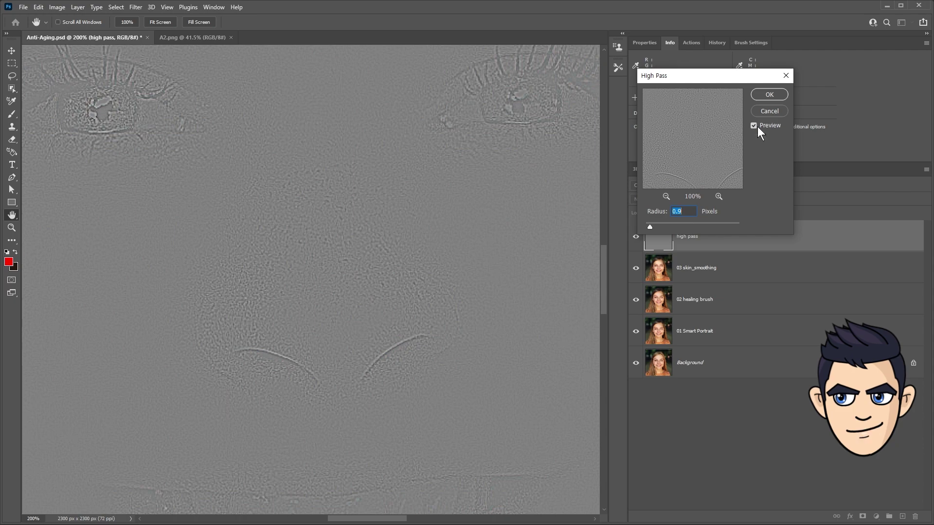
{"action": "left_click", "coordinate": [769, 95]}
{"action": "left_click", "coordinate": [675, 200]}
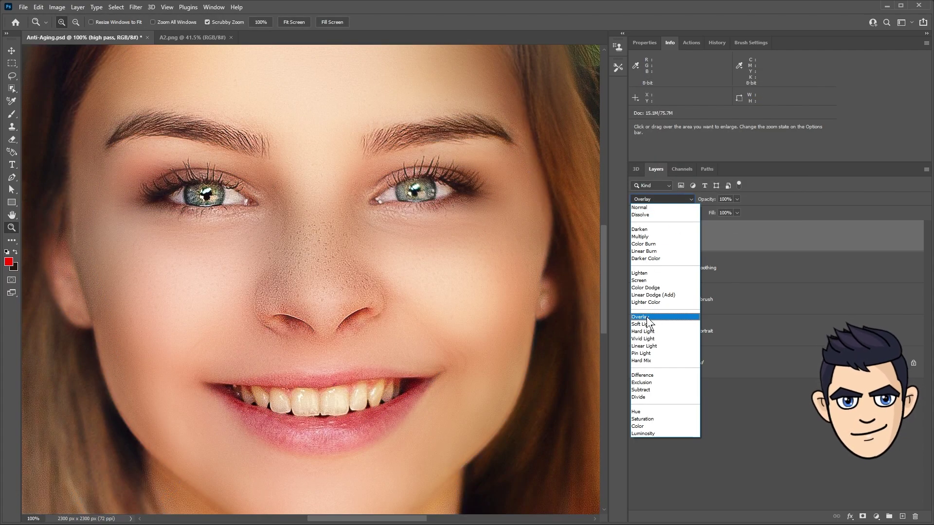
Set the high pass layer to Overlay and hide it, then duplicate 03 skin_smoothing.
{"action": "left_click", "coordinate": [647, 316]}
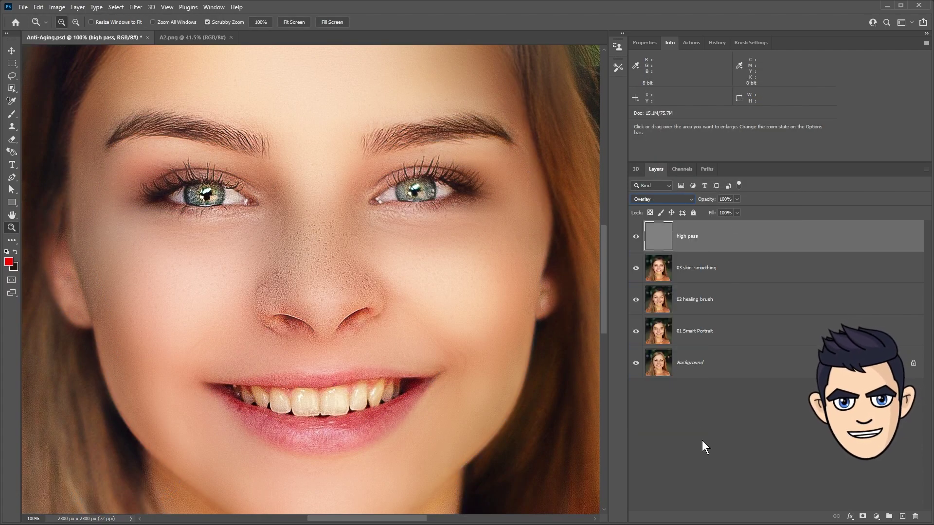
{"action": "left_click", "coordinate": [701, 438]}
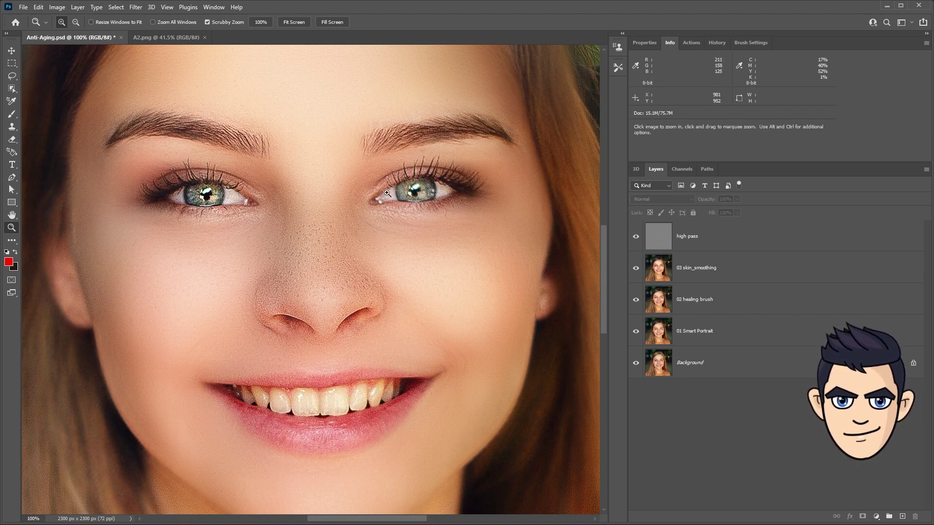
{"action": "left_click", "coordinate": [718, 272]}
{"action": "key", "text": "ctrl+j"}
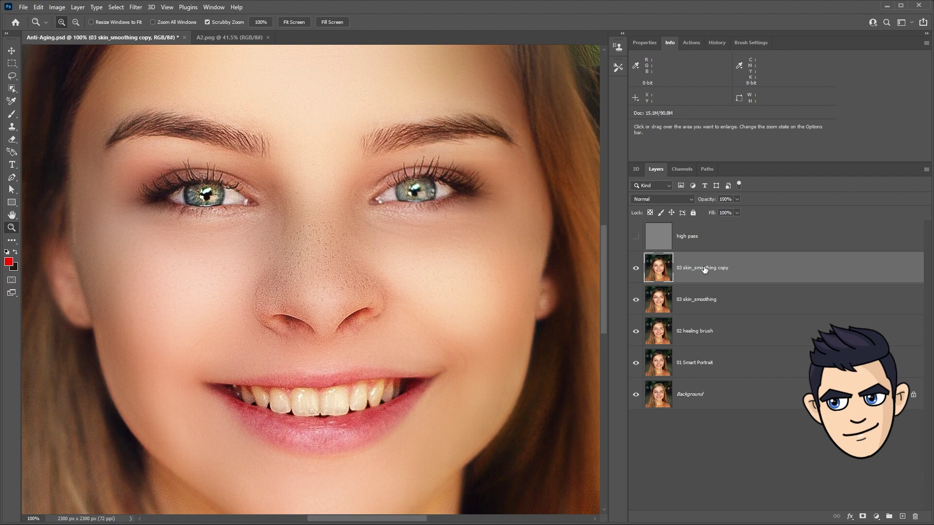
Give the 03 skin_smoothing copy a 7.6 px Gaussian Blur and hide it with a black mask.
{"action": "left_click", "coordinate": [136, 7]}
{"action": "left_click", "coordinate": [282, 168]}
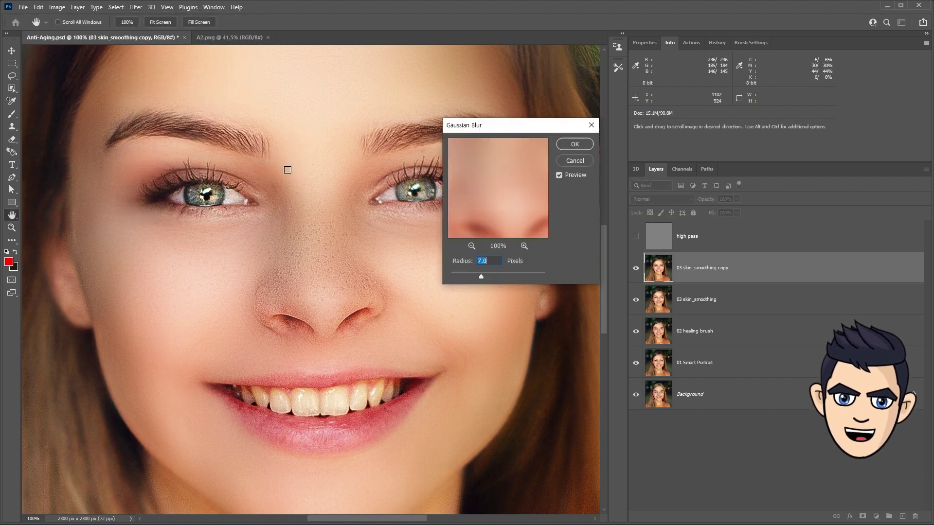
{"action": "left_click_drag", "start_coordinate": [482, 277], "coordinate": [483, 276]}
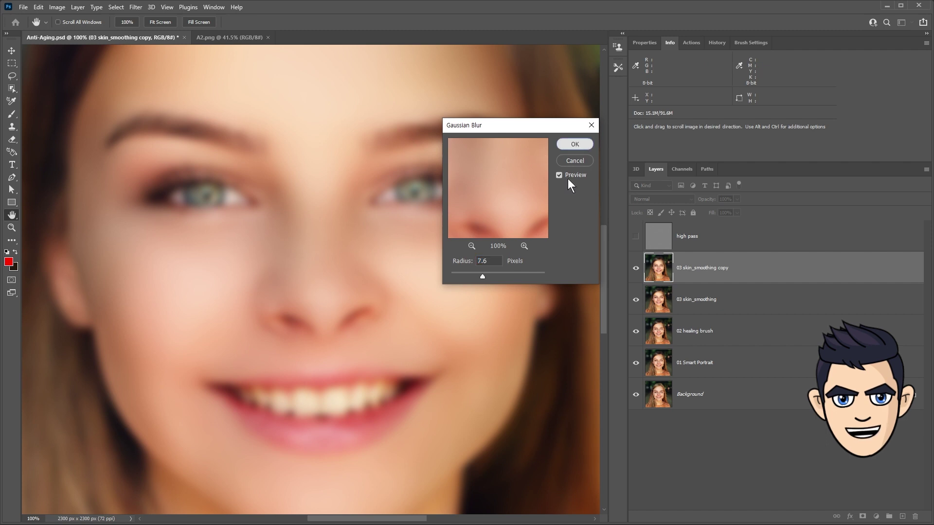
{"action": "left_click", "coordinate": [575, 144]}
{"action": "key", "text": "z"}
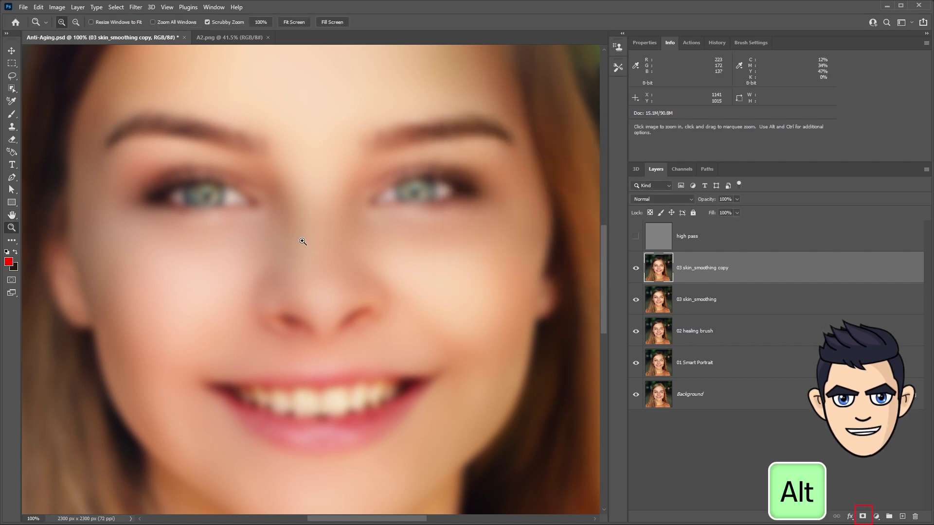
{"action": "left_click", "coordinate": [863, 518], "text": "alt"}
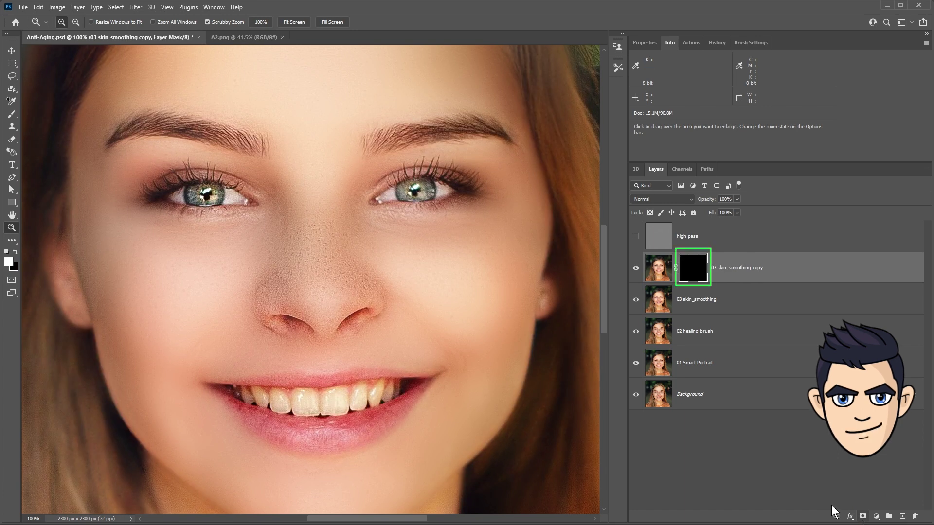
With a 33% opacity brush, paint the blur back in over the nose bridge and tip.
{"action": "left_click", "coordinate": [11, 114]}
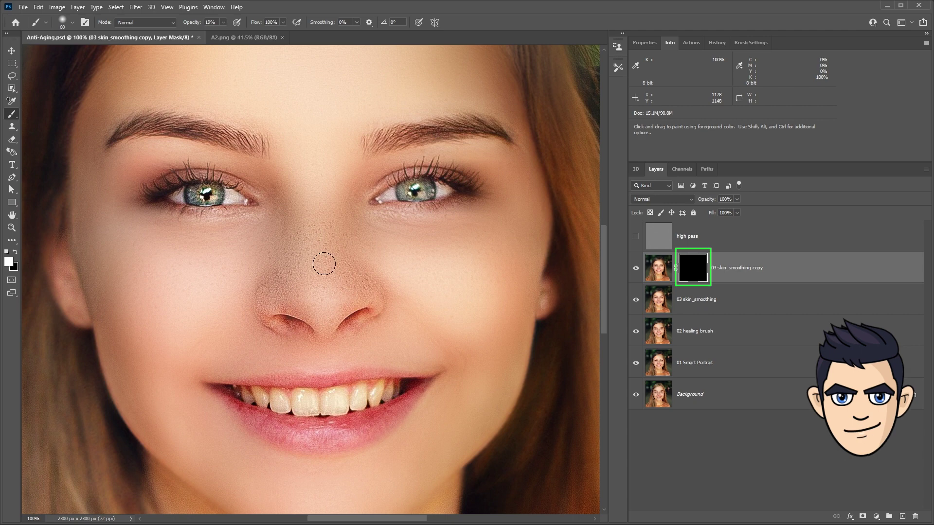
{"action": "left_click_drag", "start_coordinate": [223, 33], "coordinate": [229, 34]}
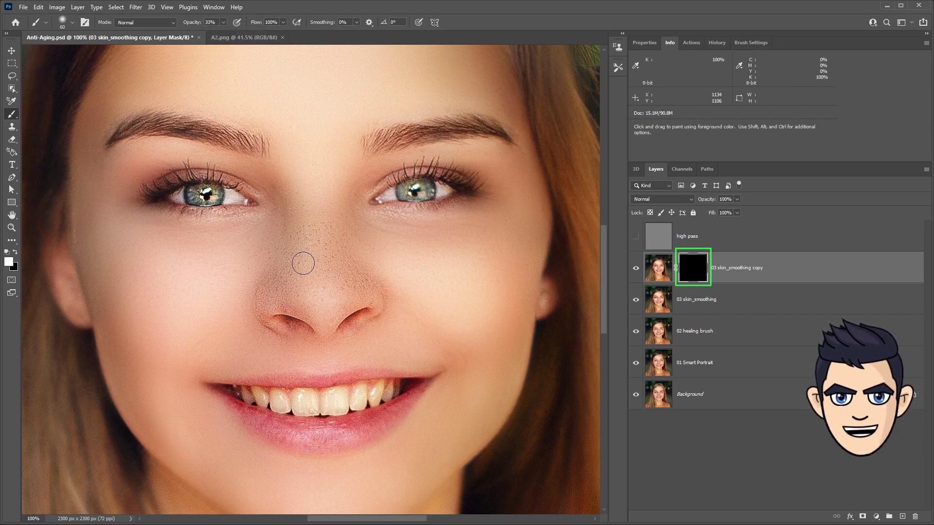
{"action": "left_click_drag", "start_coordinate": [320, 300], "coordinate": [312, 202]}
{"action": "key", "text": "bracketright"}
{"action": "mouse_move", "coordinate": [299, 296]}
{"action": "left_mouse_down"}
{"action": "mouse_move", "coordinate": [298, 286]}
{"action": "mouse_move", "coordinate": [340, 283]}
{"action": "left_mouse_up"}
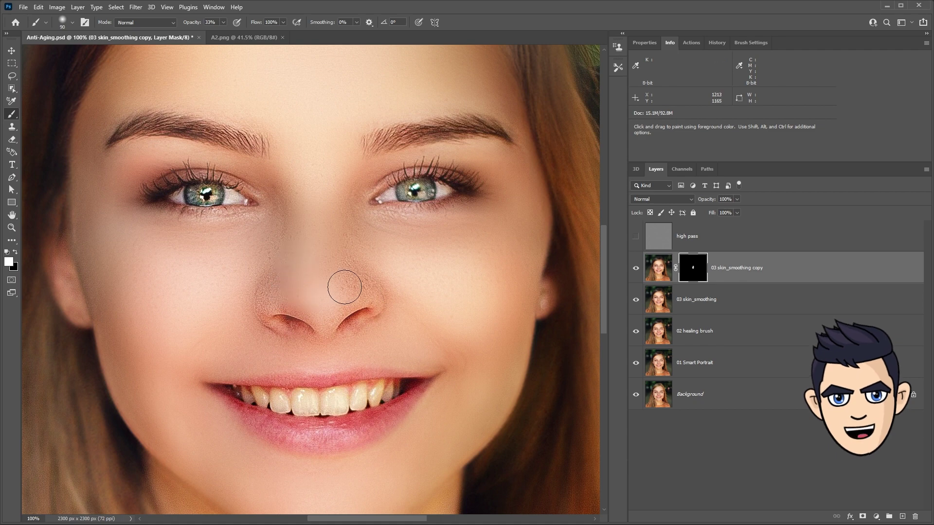
{"action": "key", "text": "bracketleft"}
{"action": "key", "text": "bracketleft"}
{"action": "mouse_move", "coordinate": [277, 309]}
{"action": "left_mouse_down"}
{"action": "mouse_move", "coordinate": [323, 316]}
{"action": "mouse_move", "coordinate": [276, 287]}
{"action": "mouse_move", "coordinate": [274, 249]}
{"action": "left_mouse_up"}
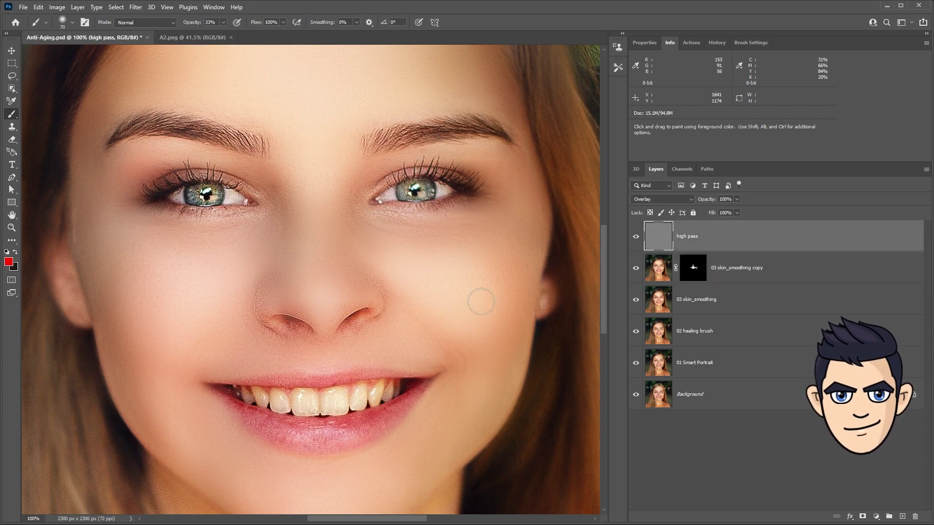
Merge the blurred copy with 03 skin_smoothing, name it '03 skin_smoothing', and duplicate it.
{"action": "key", "text": "v"}
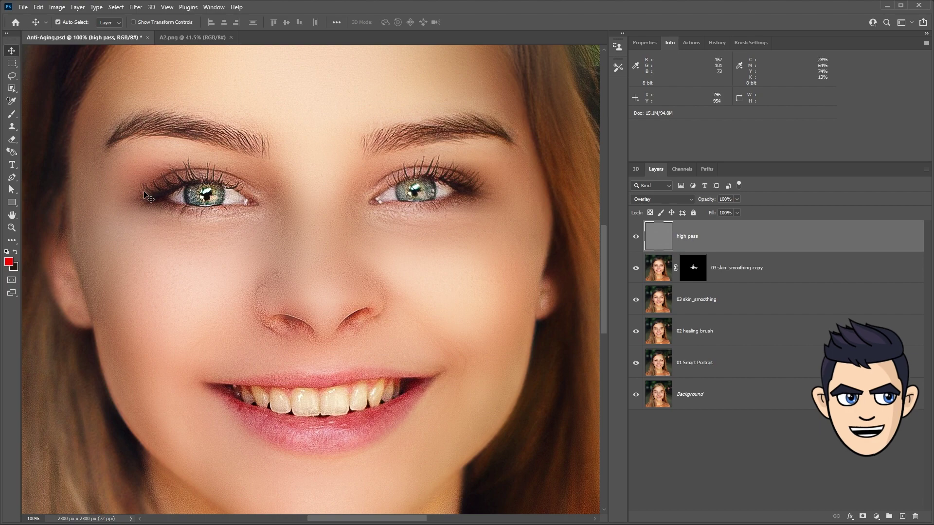
{"action": "left_click", "coordinate": [714, 305]}
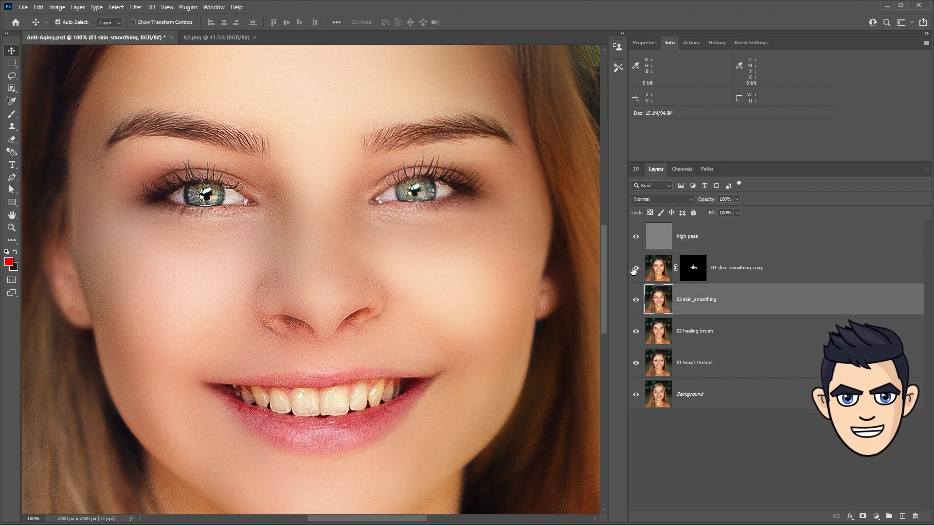
{"action": "left_click", "coordinate": [745, 272]}
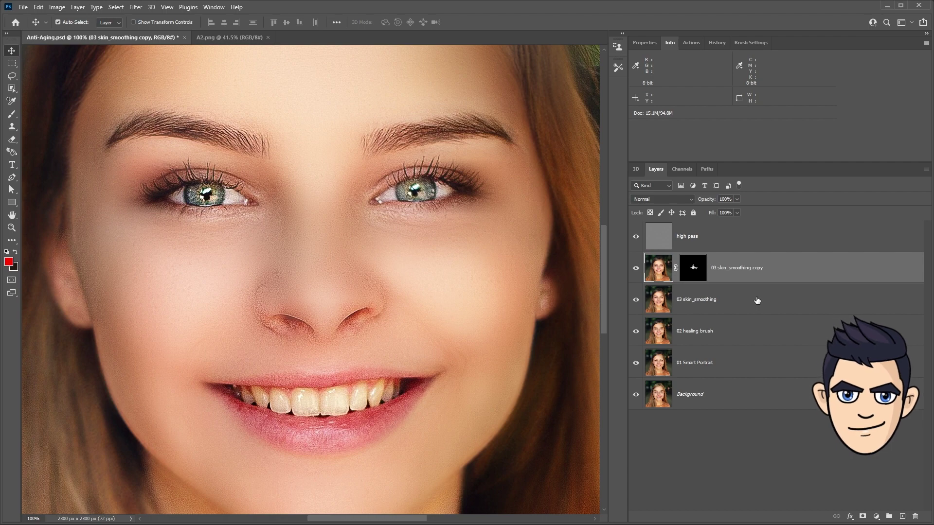
{"action": "left_click", "coordinate": [757, 301], "text": "ctrl"}
{"action": "key", "text": "ctrl+e"}
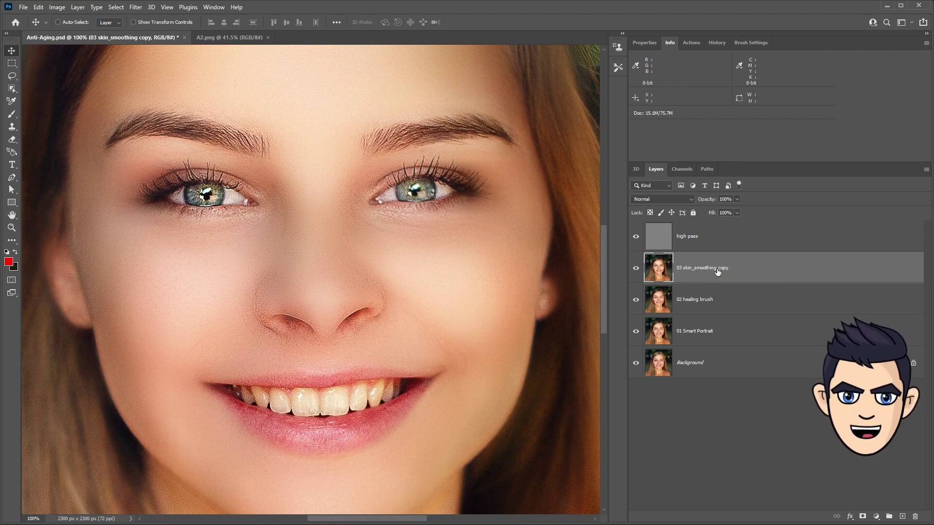
{"action": "type", "text": "03 skin_smoothing"}
{"action": "key", "text": "Return"}
{"action": "key", "text": "ctrl+j"}
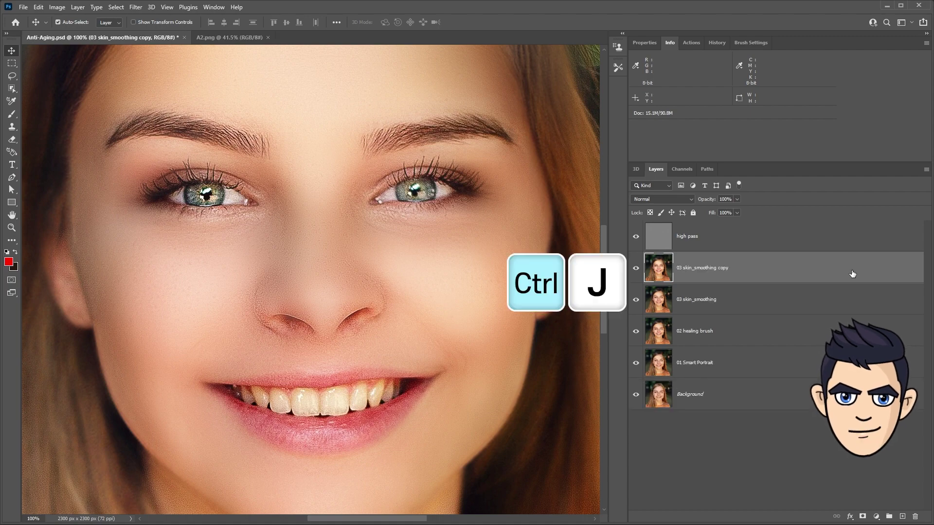
Rename the new copy to 'high pass2'.
{"action": "double_click", "coordinate": [707, 269]}
{"action": "type", "text": "high"}
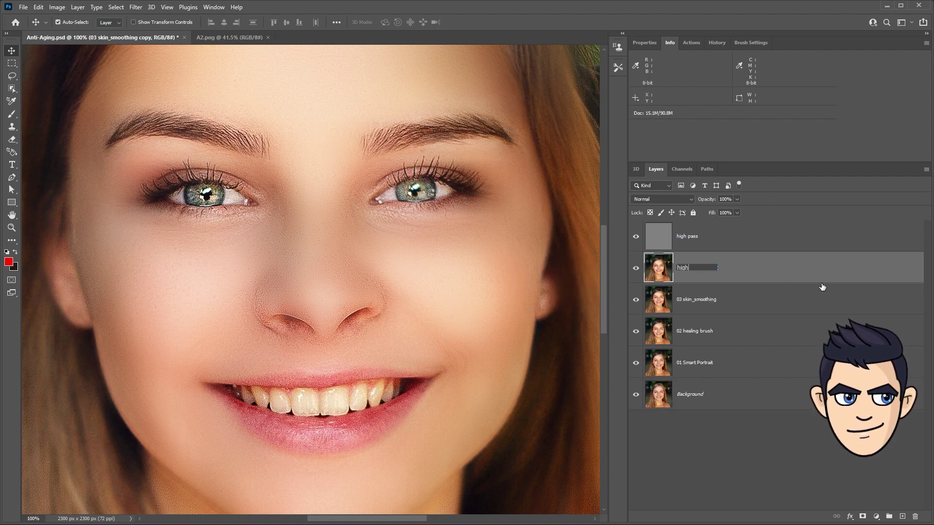
{"action": "type", "text": "2"}
{"action": "key", "text": "Return"}
Apply a High Pass filter of about 45.6 px to high pass2.
{"action": "left_click", "coordinate": [136, 6]}
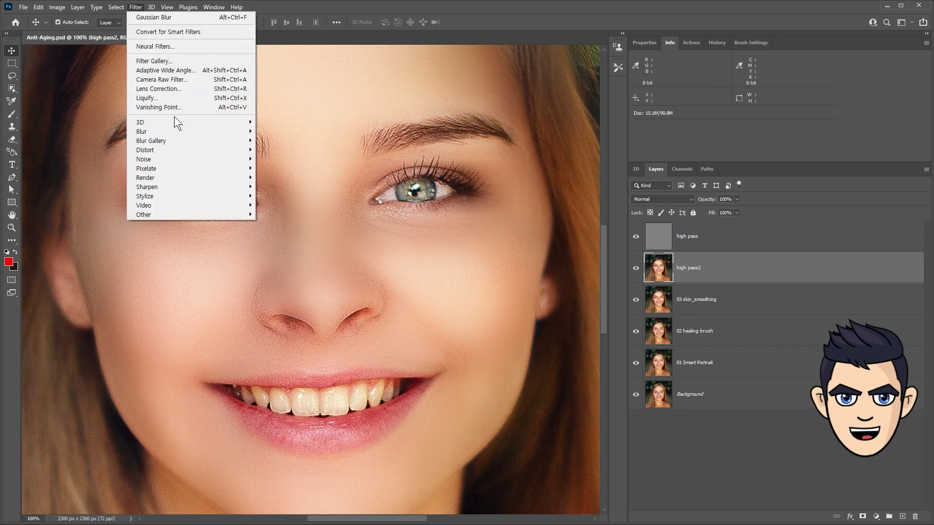
{"action": "mouse_move", "coordinate": [144, 215]}
{"action": "left_click", "coordinate": [274, 224]}
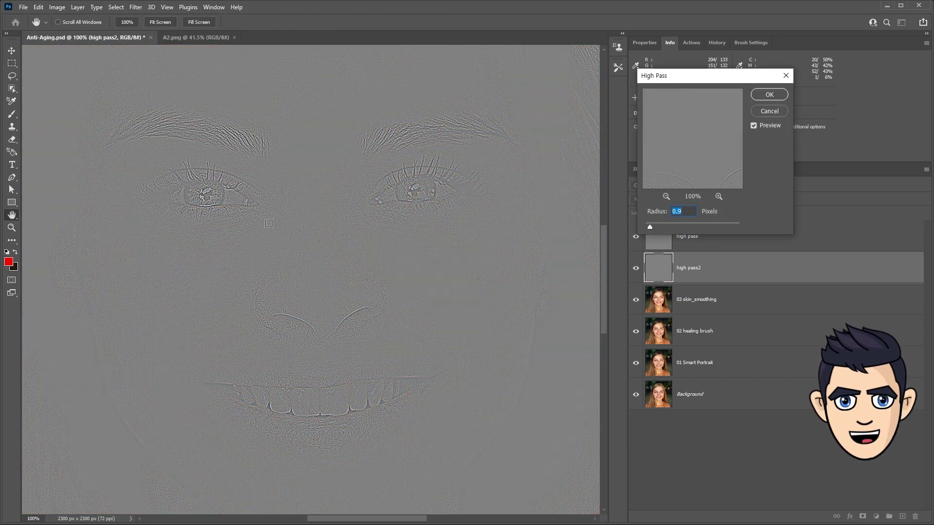
{"action": "mouse_move", "coordinate": [650, 226]}
{"action": "left_mouse_down"}
{"action": "mouse_move", "coordinate": [694, 227]}
{"action": "mouse_move", "coordinate": [678, 227]}
{"action": "left_mouse_up"}
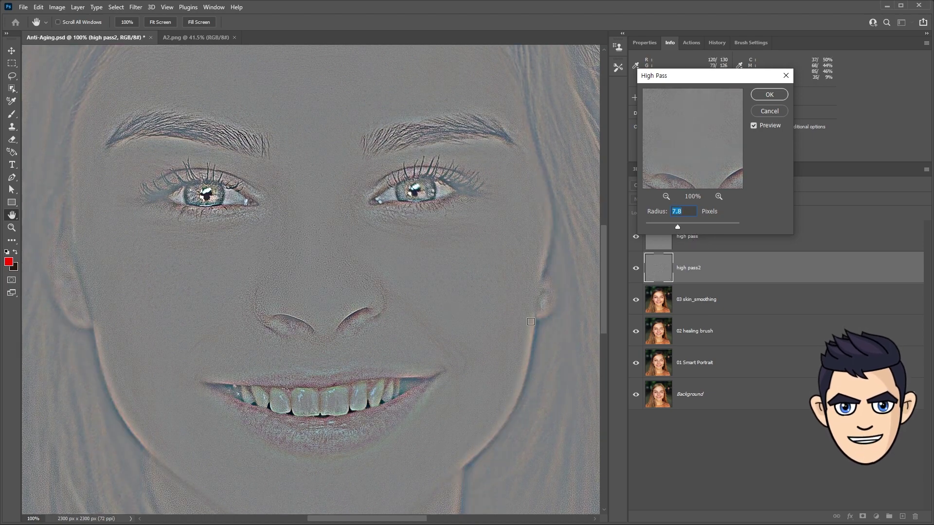
{"action": "mouse_move", "coordinate": [679, 226]}
{"action": "left_mouse_down"}
{"action": "mouse_move", "coordinate": [701, 229]}
{"action": "mouse_move", "coordinate": [693, 226]}
{"action": "left_mouse_up"}
{"action": "scroll", "coordinate": [485, 284], "scroll_direction": "down", "scroll_amount": 1}
{"action": "scroll", "coordinate": [485, 284], "scroll_direction": "down", "scroll_amount": 1}
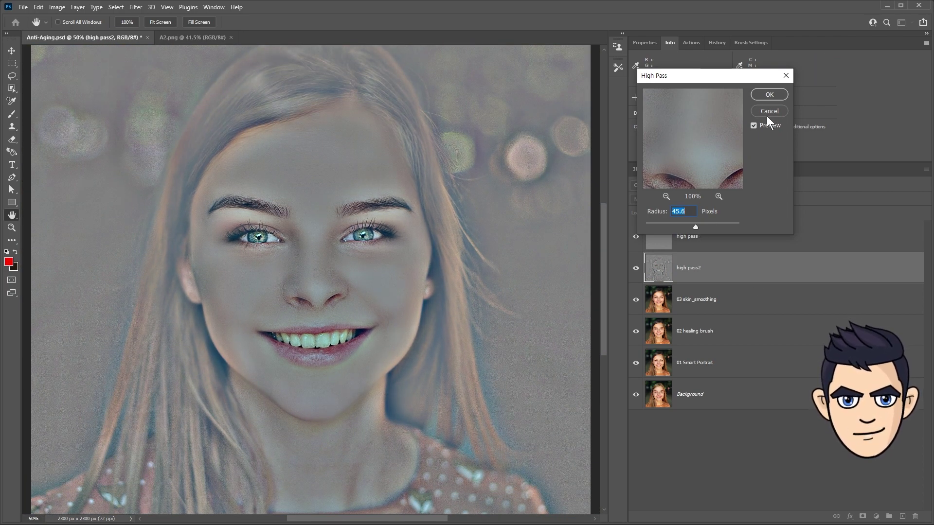
{"action": "left_click", "coordinate": [762, 95]}
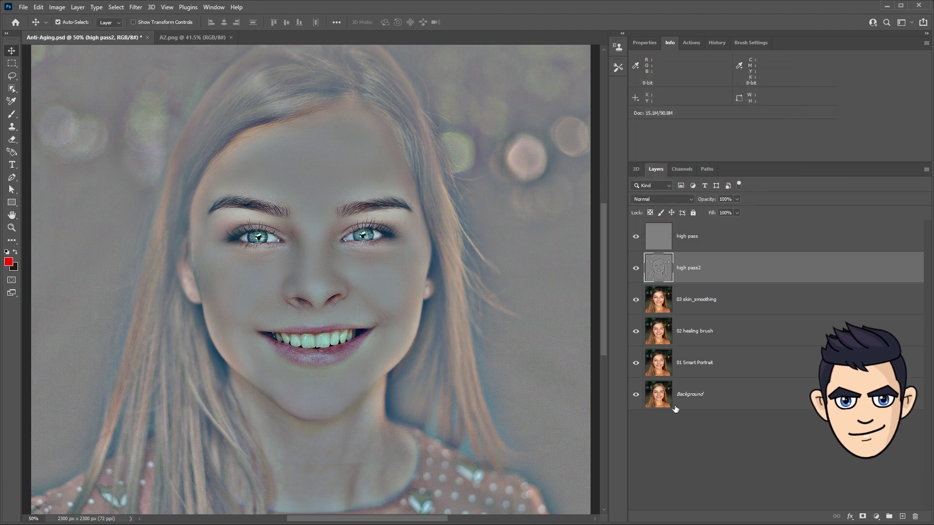
Desaturate high pass2 and set its blend mode to Overlay.
{"action": "left_click", "coordinate": [57, 7]}
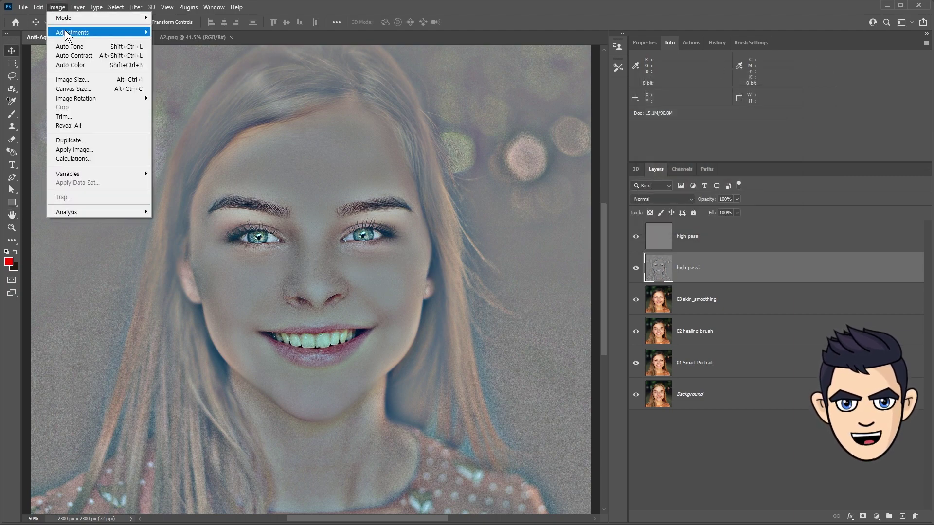
{"action": "mouse_move", "coordinate": [72, 32]}
{"action": "left_click", "coordinate": [185, 219]}
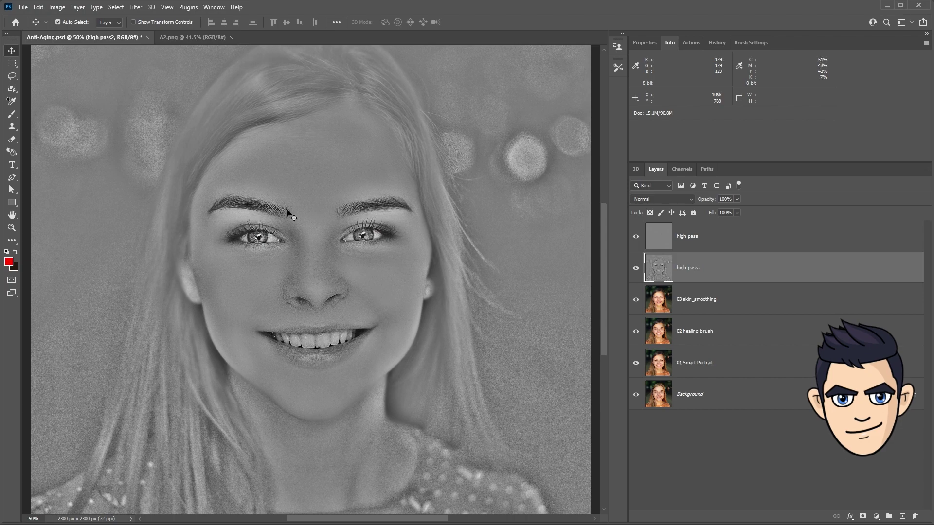
{"action": "left_click", "coordinate": [656, 200]}
{"action": "left_click", "coordinate": [640, 323]}
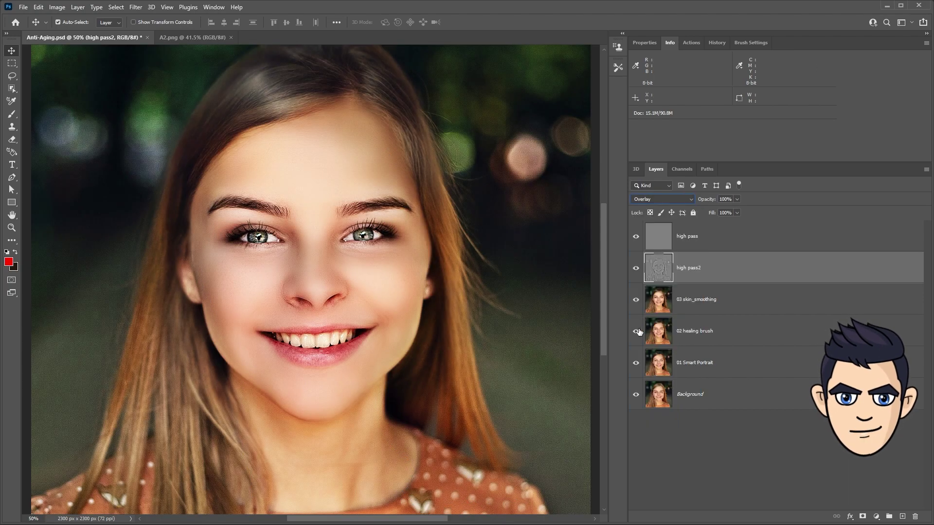
Compare the sharpening on and off, and set high pass2 opacity to 50%.
{"action": "left_click", "coordinate": [683, 439]}
{"action": "left_click", "coordinate": [636, 271]}
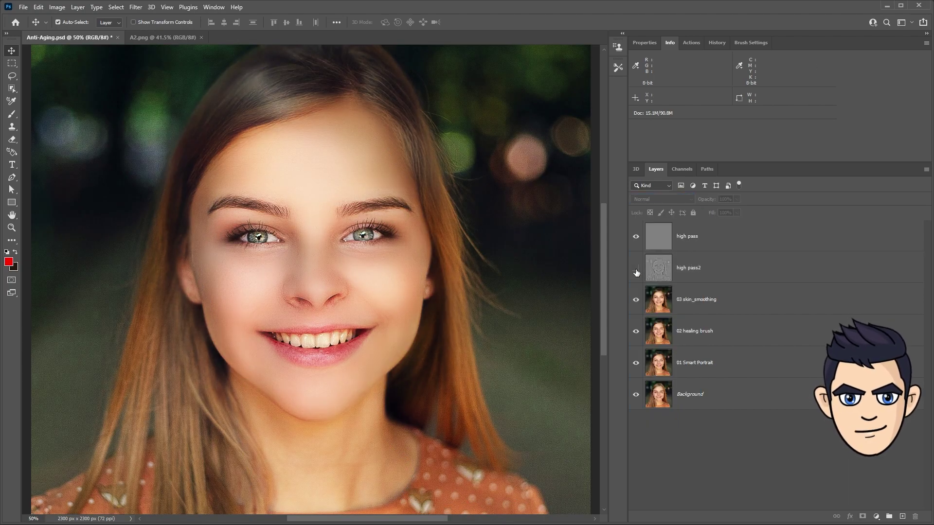
{"action": "left_click", "coordinate": [636, 271]}
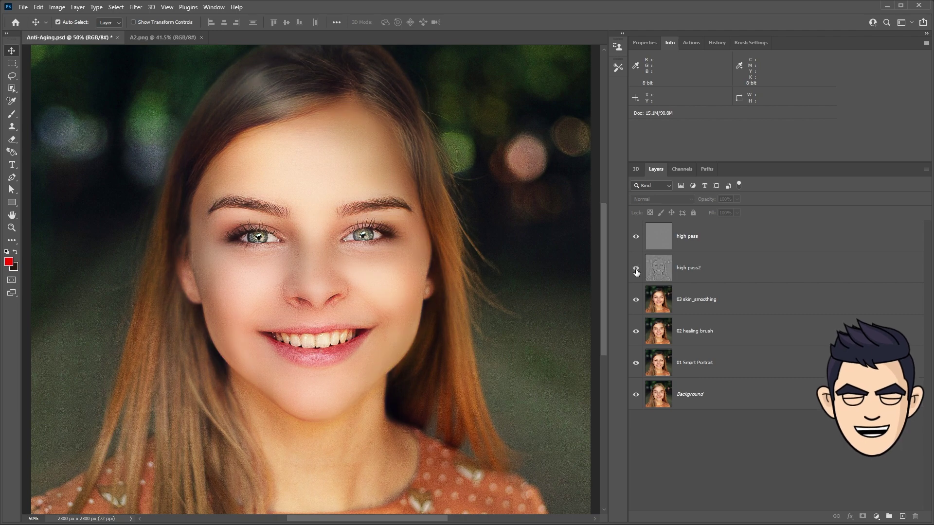
{"action": "left_click", "coordinate": [636, 271]}
{"action": "left_click", "coordinate": [706, 277]}
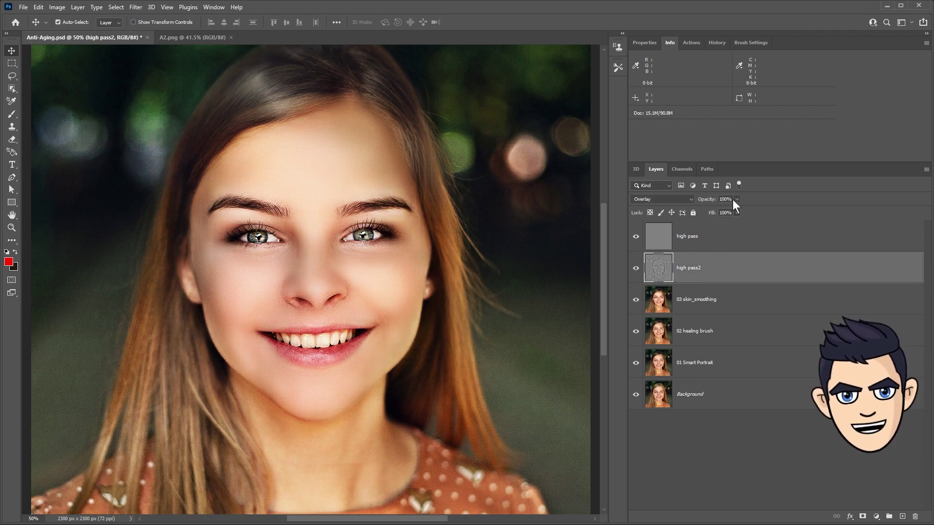
{"action": "left_click", "coordinate": [726, 199]}
{"action": "type", "text": "50"}
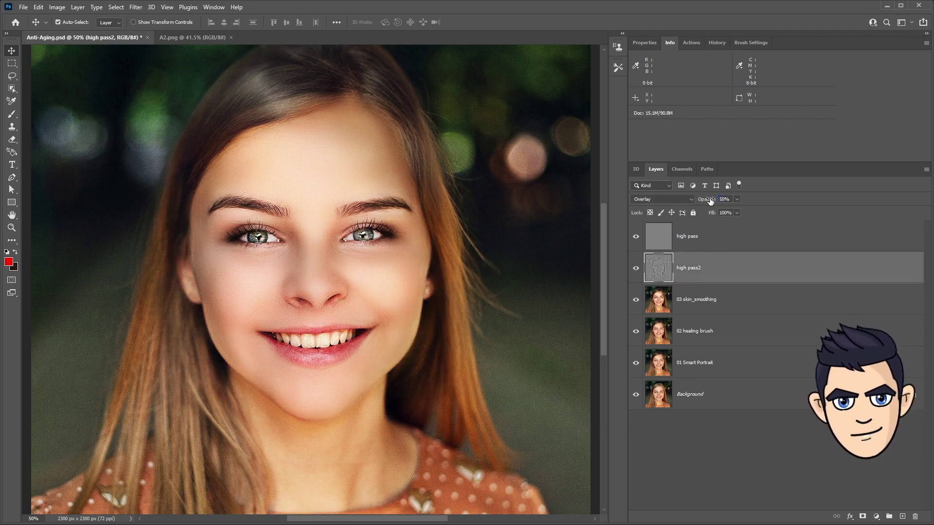
{"action": "left_click", "coordinate": [636, 268]}
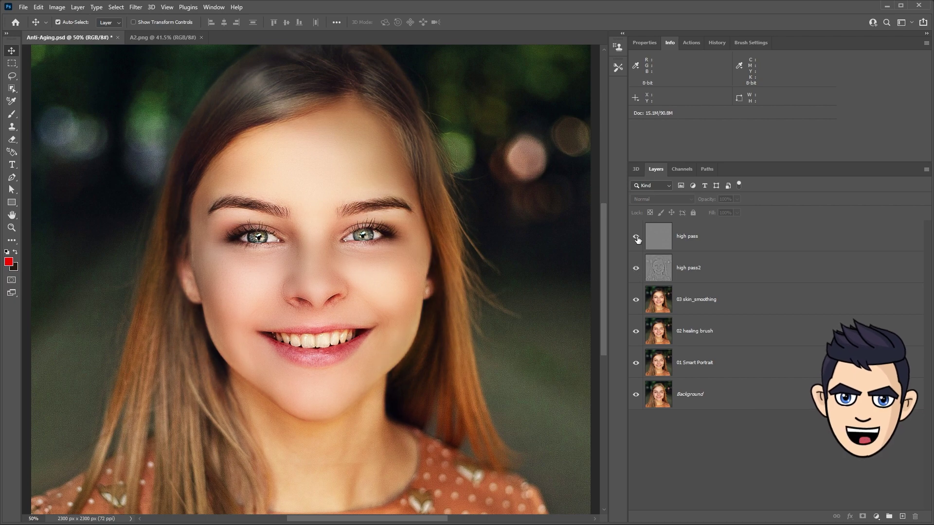
{"action": "double_click", "coordinate": [12, 228]}
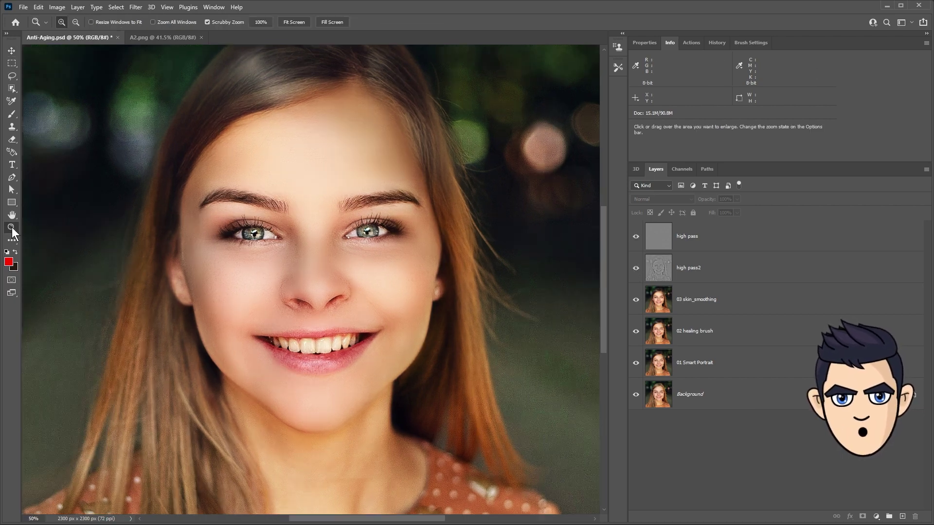
After checking the face up close, set high pass2 opacity to 60% and reselect 03 skin_smoothing.
{"action": "left_click", "coordinate": [635, 237]}
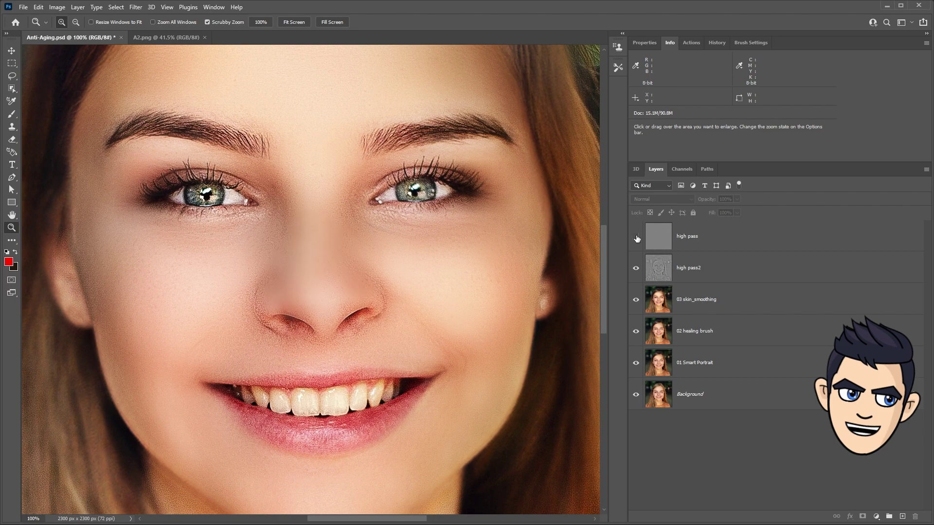
{"action": "key", "text": "v"}
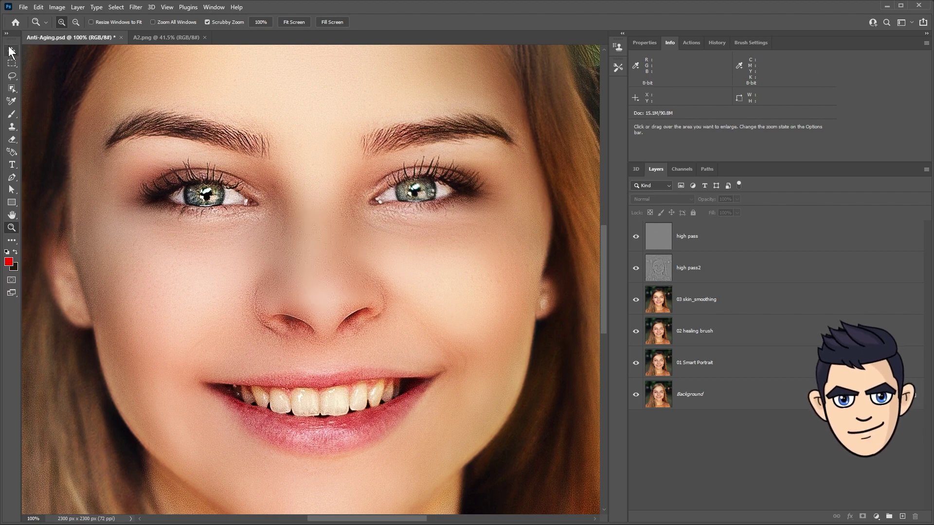
{"action": "key", "text": "ctrl+minus"}
{"action": "left_click", "coordinate": [636, 237]}
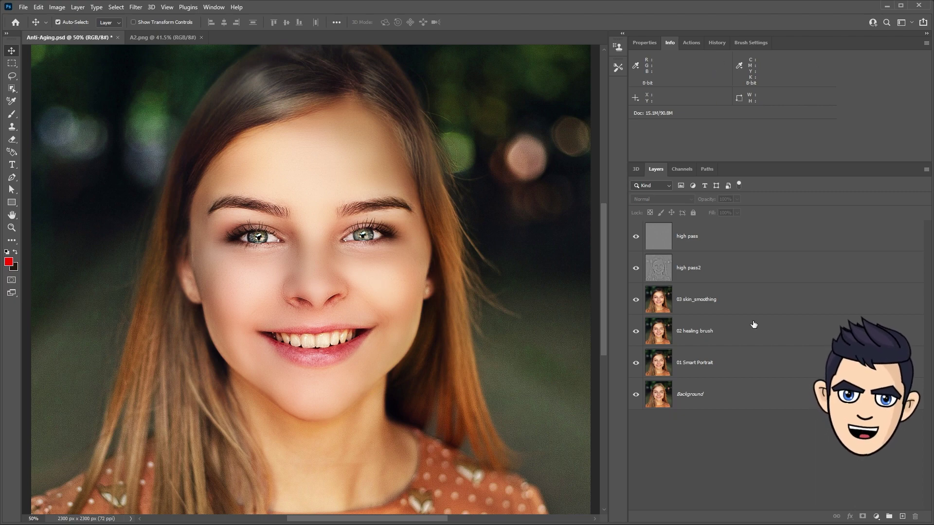
{"action": "left_click", "coordinate": [740, 271]}
{"action": "type", "text": "60"}
{"action": "left_click", "coordinate": [745, 478]}
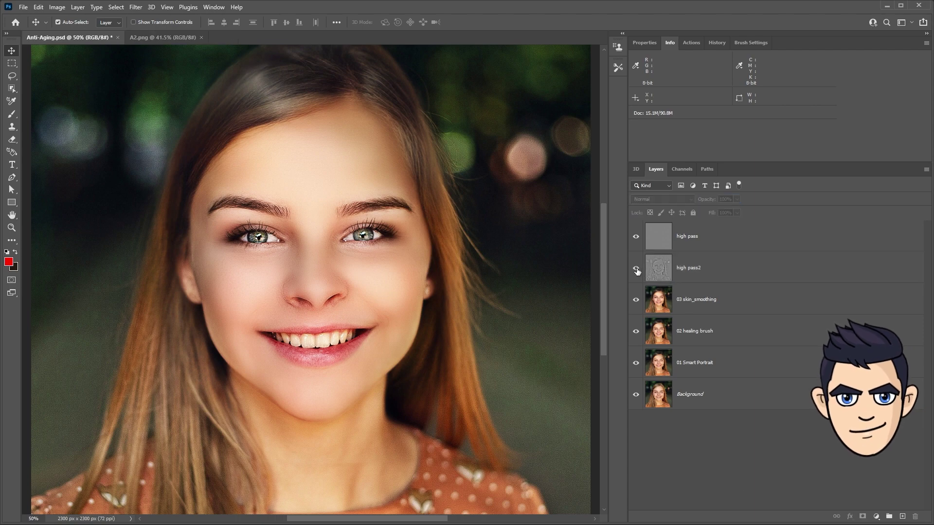
{"action": "left_click", "coordinate": [759, 308]}
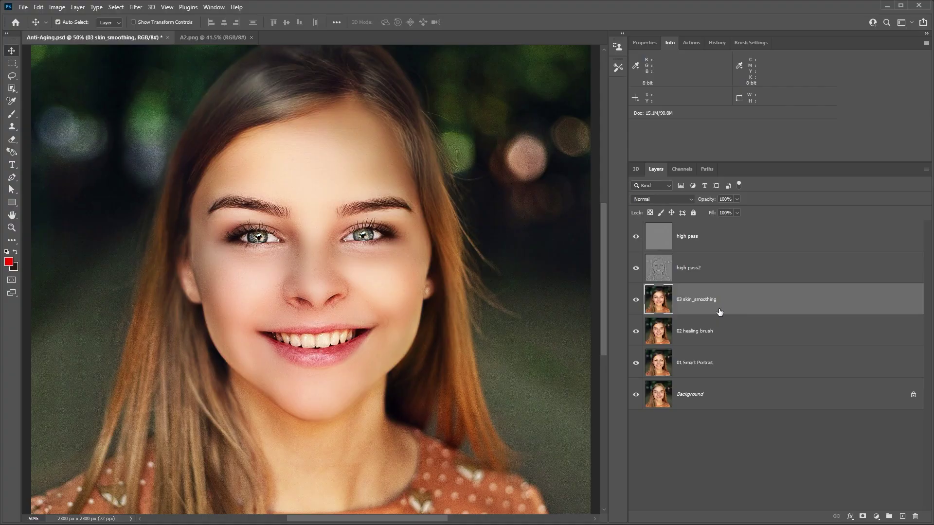
Duplicate 03 skin_smoothing and name the copy 'high light'.
{"action": "key", "text": "ctrl+j"}
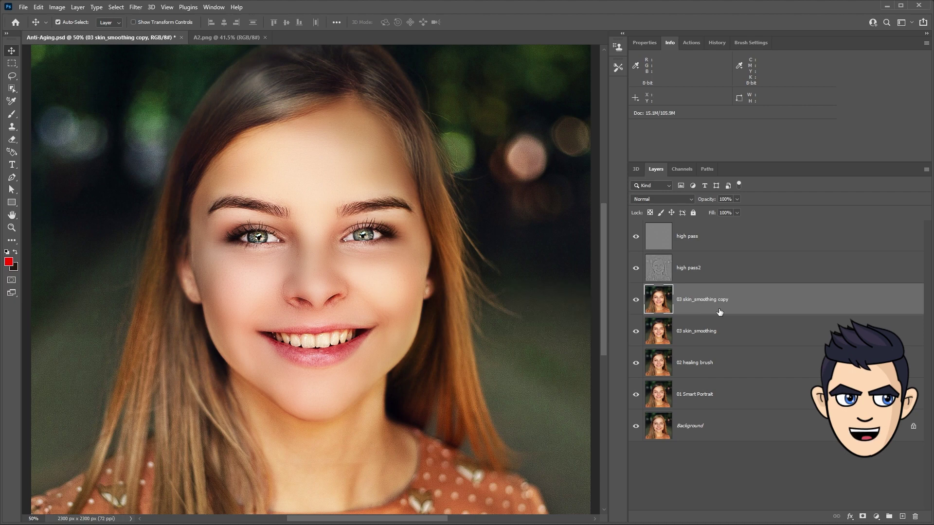
{"action": "double_click", "coordinate": [708, 299]}
{"action": "type", "text": "high light"}
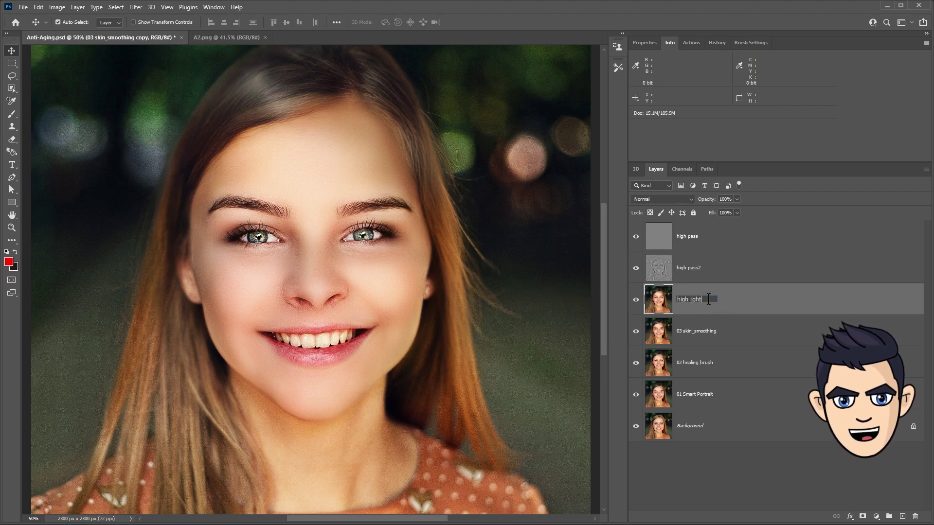
{"action": "key", "text": "Return"}
Boost the high light layer's contrast with Levels, brightening highlights and darkening midtones.
{"action": "key", "text": "ctrl+l"}
{"action": "mouse_move", "coordinate": [691, 177]}
{"action": "left_mouse_down"}
{"action": "mouse_move", "coordinate": [623, 180]}
{"action": "mouse_move", "coordinate": [632, 184]}
{"action": "left_mouse_up"}
{"action": "mouse_move", "coordinate": [568, 180]}
{"action": "left_mouse_down"}
{"action": "mouse_move", "coordinate": [603, 188]}
{"action": "mouse_move", "coordinate": [607, 179]}
{"action": "mouse_move", "coordinate": [646, 179]}
{"action": "left_mouse_up"}
{"action": "key", "text": "Return"}
{"action": "key", "text": "v"}
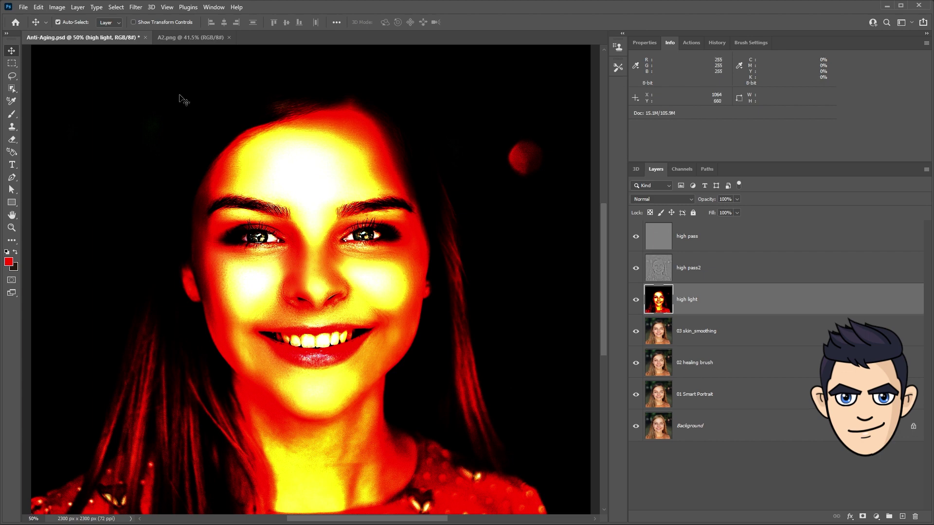
Desaturate the high light layer, set it to Overlay, and add a black layer mask.
{"action": "left_click", "coordinate": [57, 7]}
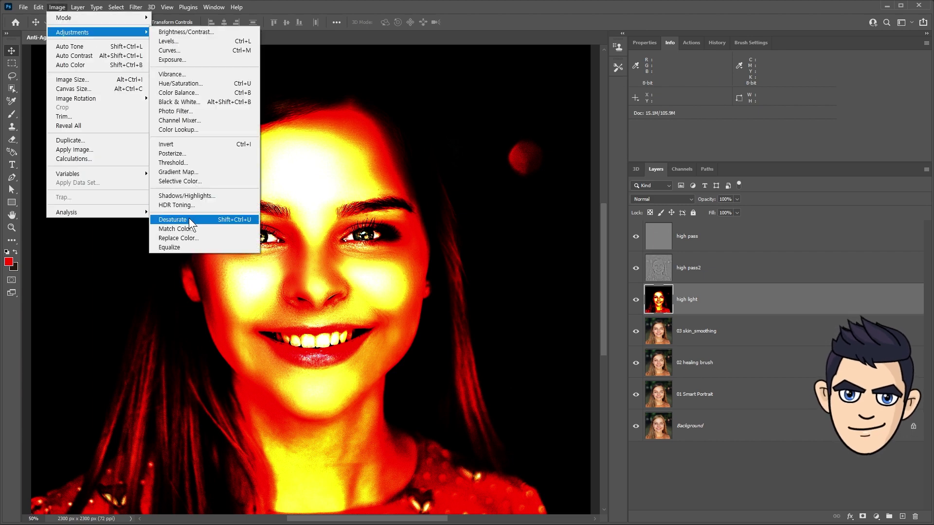
{"action": "left_click", "coordinate": [190, 224]}
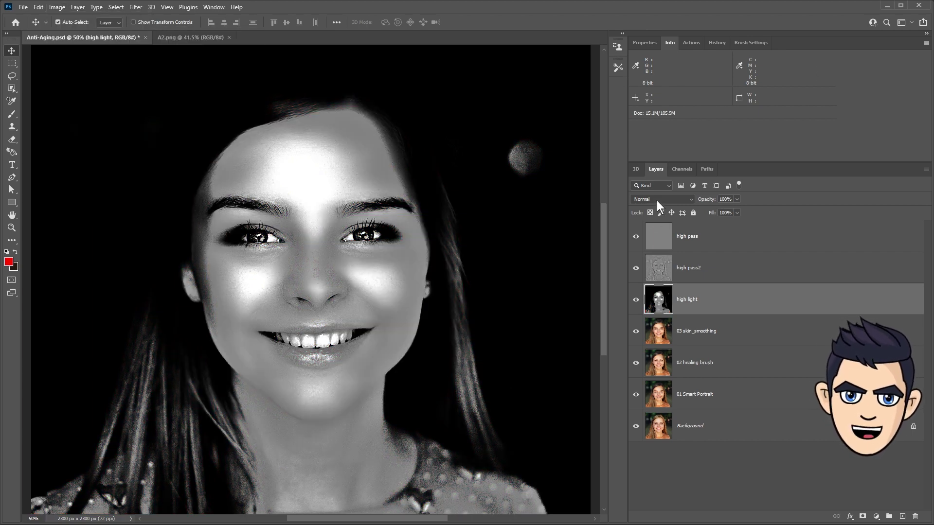
{"action": "left_click", "coordinate": [658, 201]}
{"action": "left_click", "coordinate": [642, 314]}
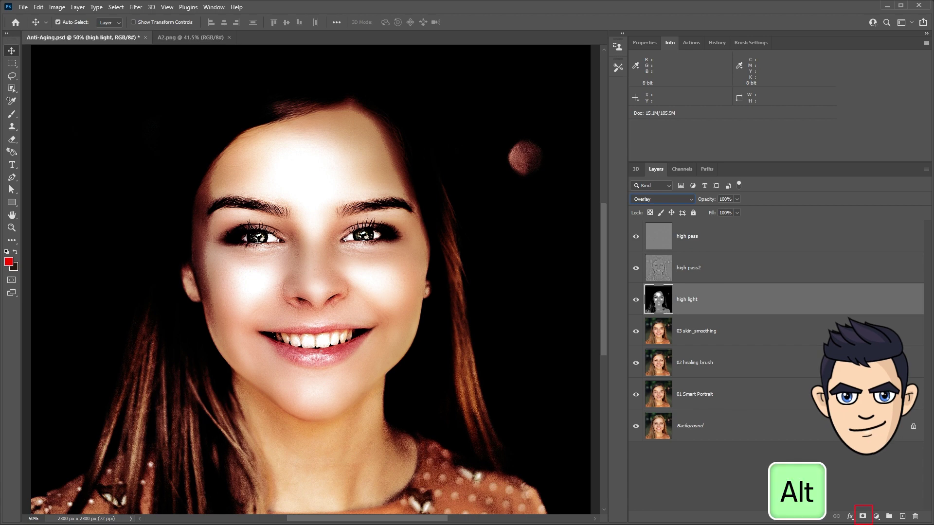
{"action": "left_click", "coordinate": [863, 516], "text": "alt"}
Paint white highlight into the mask over the nose tip, nose bridge and forehead at low opacity.
{"action": "key", "text": "b"}
{"action": "key", "text": "]"}
{"action": "left_click", "coordinate": [318, 291]}
{"action": "left_click_drag", "start_coordinate": [287, 165], "coordinate": [333, 173]}
{"action": "key", "text": "1"}
{"action": "left_click_drag", "start_coordinate": [314, 226], "coordinate": [314, 292]}
Brighten both cheeks with a larger brush, switch to black, and toggle the high light layer to compare.
{"action": "key", "text": "bracketright"}
{"action": "key", "text": "bracketright"}
{"action": "key", "text": "bracketright"}
{"action": "left_click", "coordinate": [408, 277]}
{"action": "left_click", "coordinate": [236, 289]}
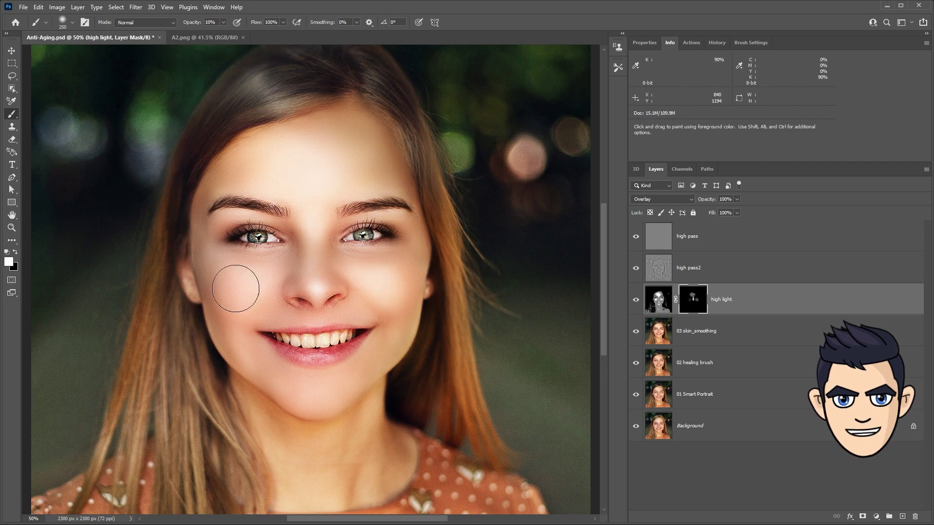
{"action": "key", "text": "x"}
{"action": "key", "text": "bracketleft"}
{"action": "key", "text": "bracketleft"}
{"action": "left_click", "coordinate": [636, 300]}
{"action": "left_click", "coordinate": [636, 299]}
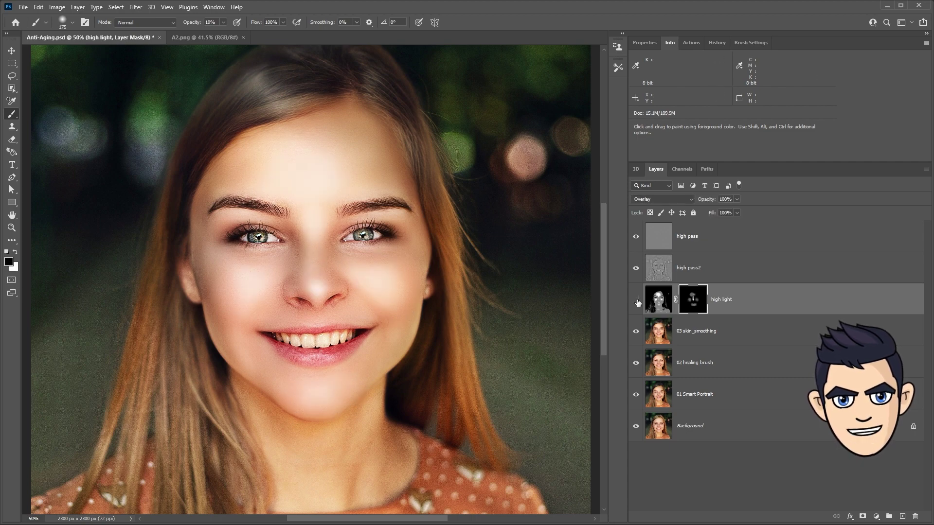
{"action": "type", "text": "50"}
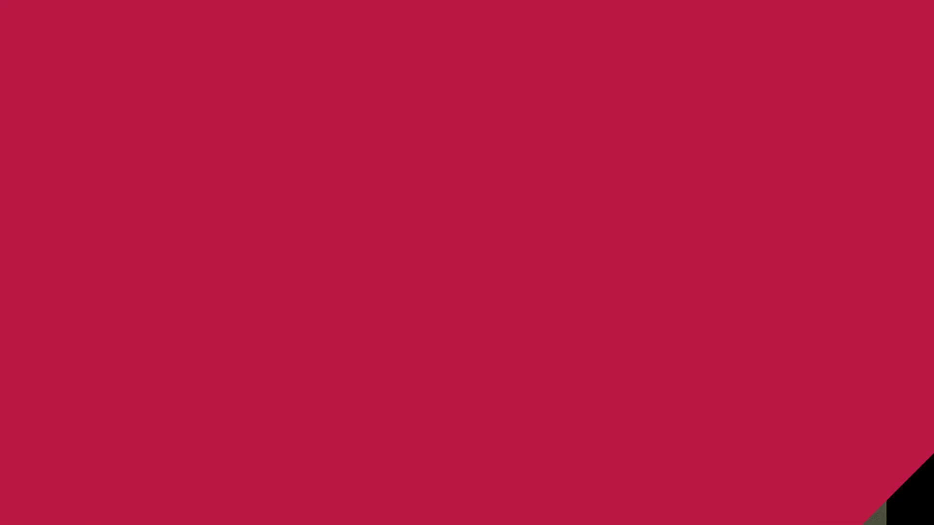